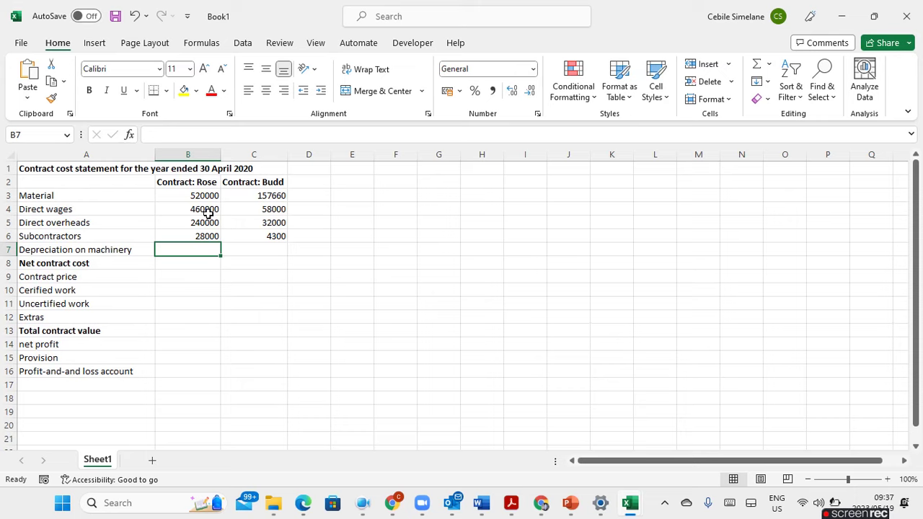
{"action": "type", "text": "=460000"}
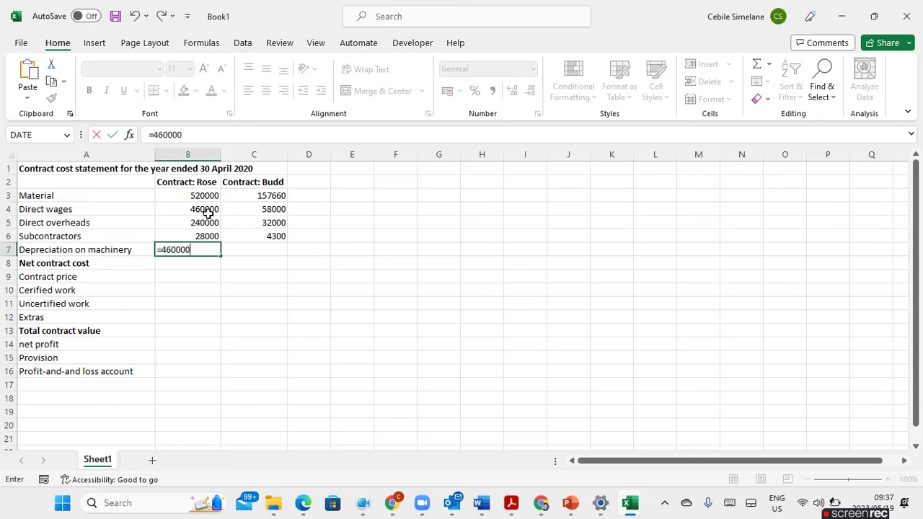
{"action": "type", "text": "-210000"}
{"action": "key", "text": "Return"}
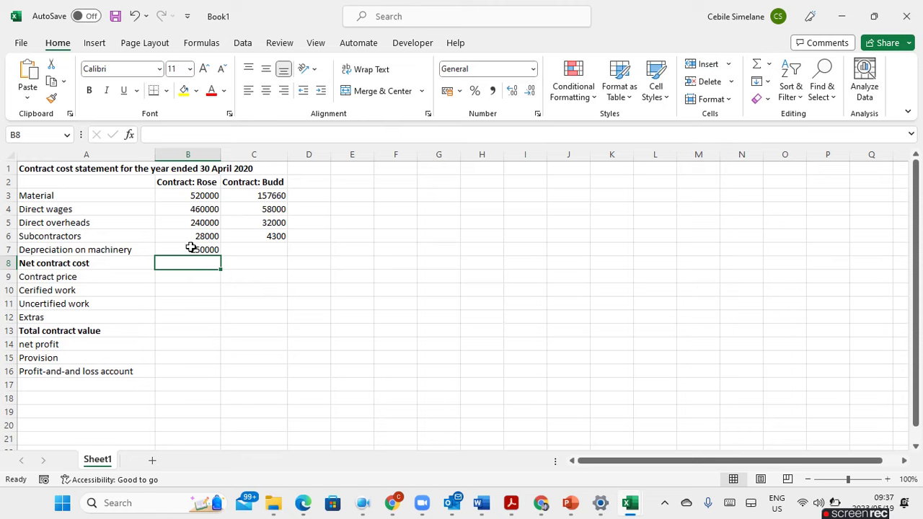
{"action": "left_click", "coordinate": [189, 251]}
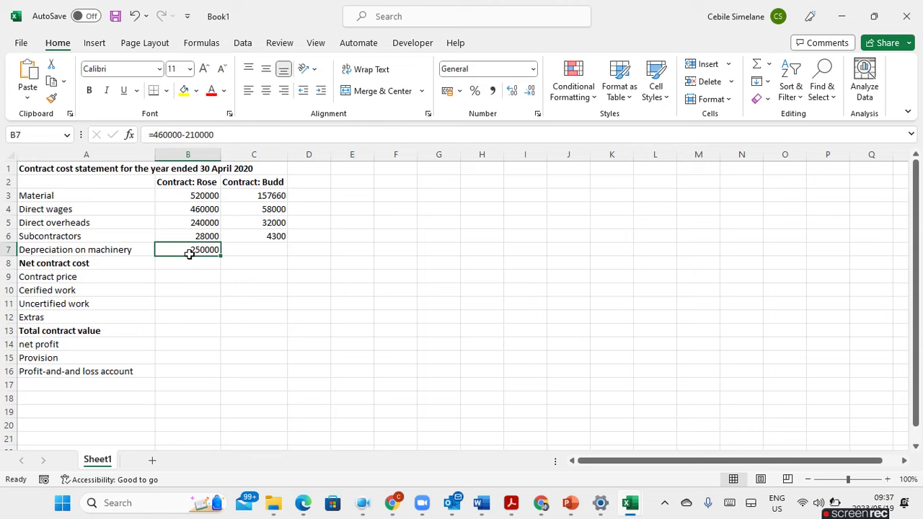
{"action": "left_click", "coordinate": [188, 135]}
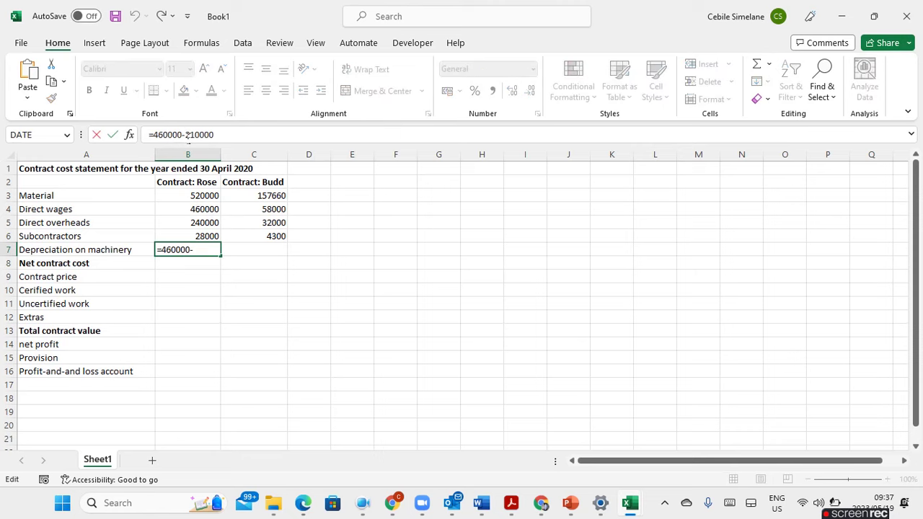
{"action": "key", "text": "BackSpace"}
{"action": "key", "text": "BackSpace"}
{"action": "key", "text": "BackSpace"}
{"action": "key", "text": "BackSpace"}
{"action": "key", "text": "BackSpace"}
{"action": "key", "text": "BackSpace"}
{"action": "type", "text": "65000"}
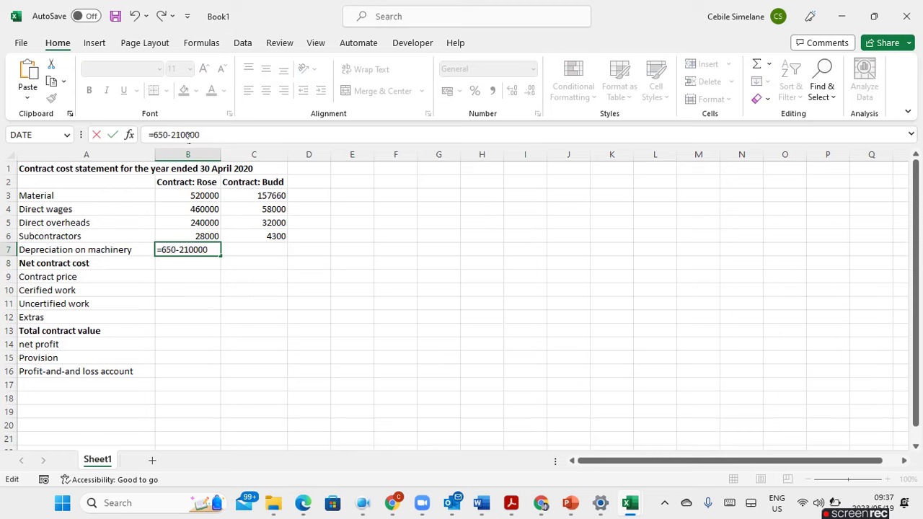
{"action": "type", "text": "0"}
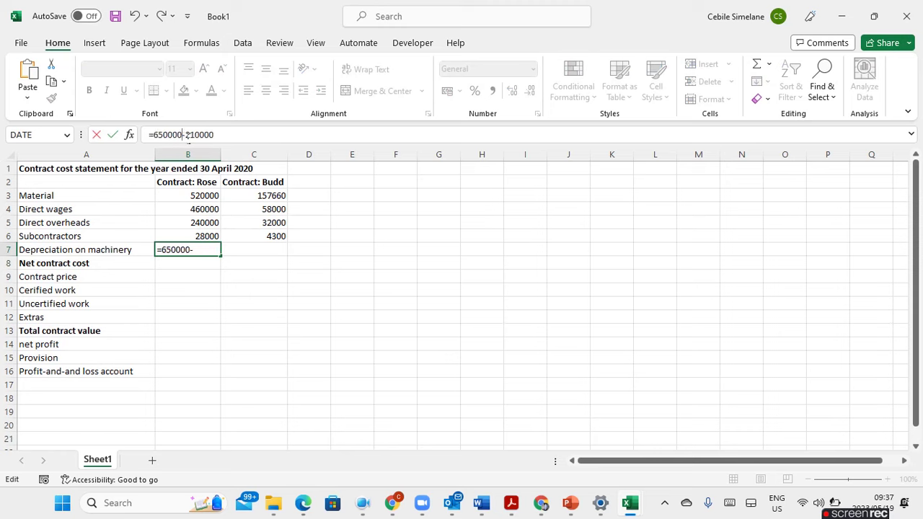
{"action": "key", "text": "Return"}
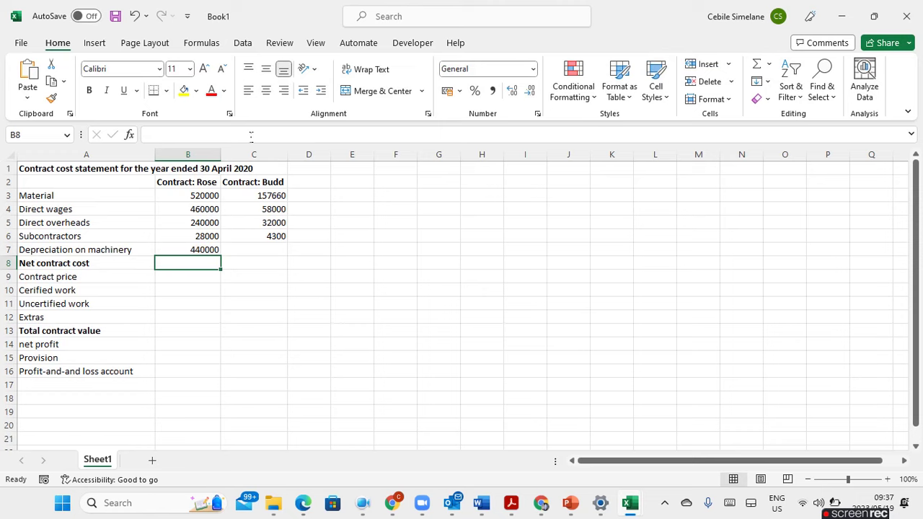
{"action": "left_click", "coordinate": [264, 252]}
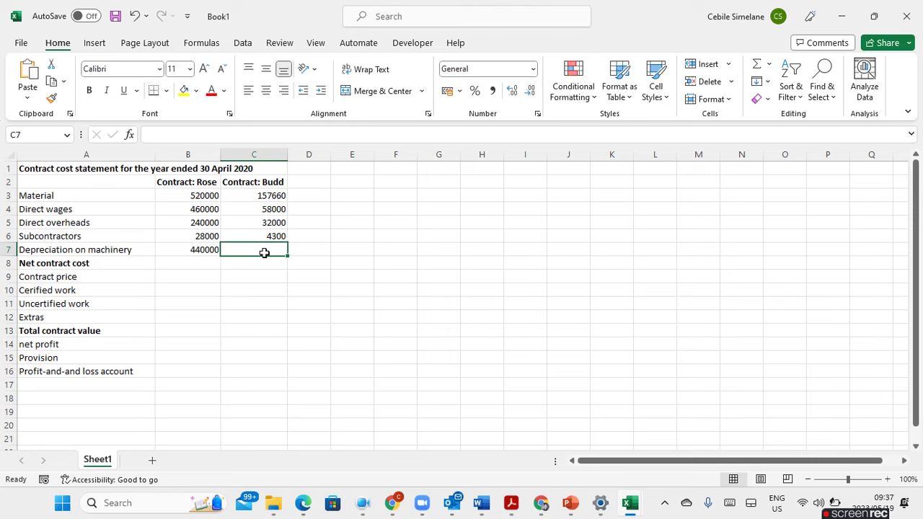
{"action": "type", "text": "=126000"}
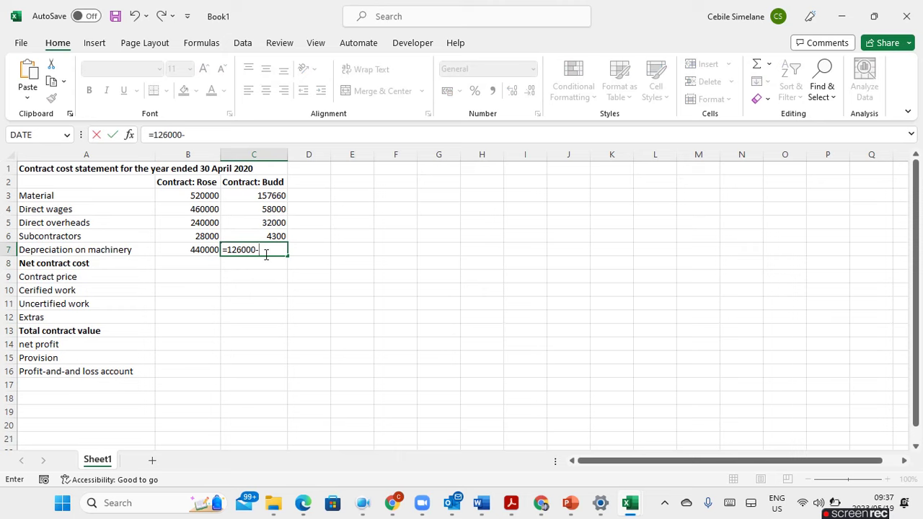
{"action": "type", "text": "-52000"}
{"action": "key", "text": "Return"}
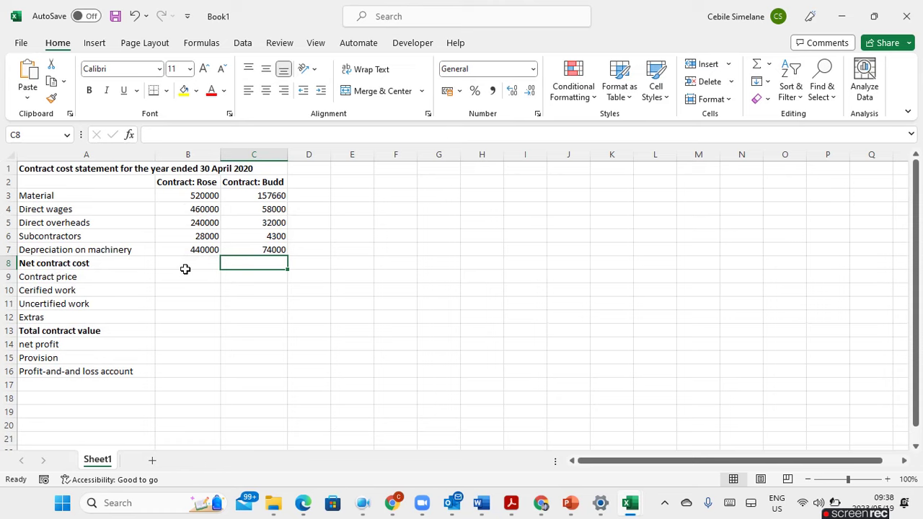
Step: Try AutoSum on the Net contract cost cells B8:C8 and undo it
{"action": "left_click_drag", "start_coordinate": [185, 268], "coordinate": [250, 268]}
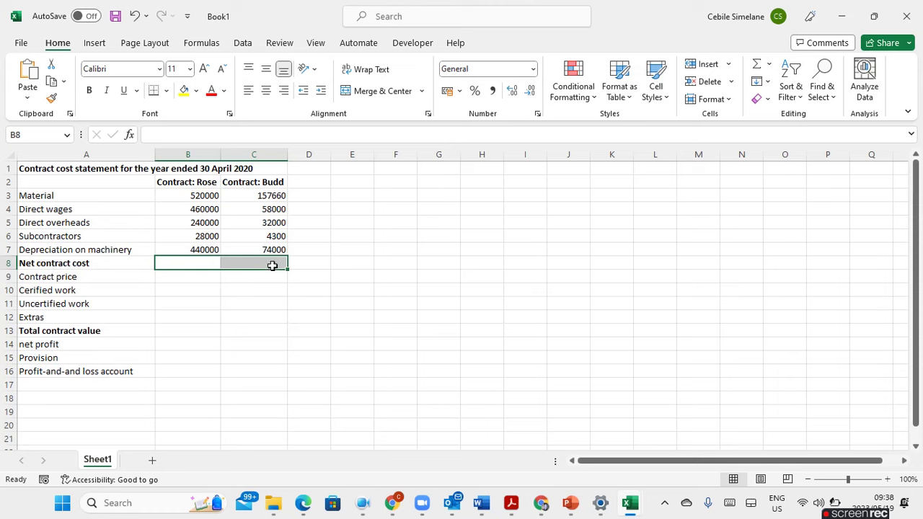
{"action": "left_click", "coordinate": [755, 67]}
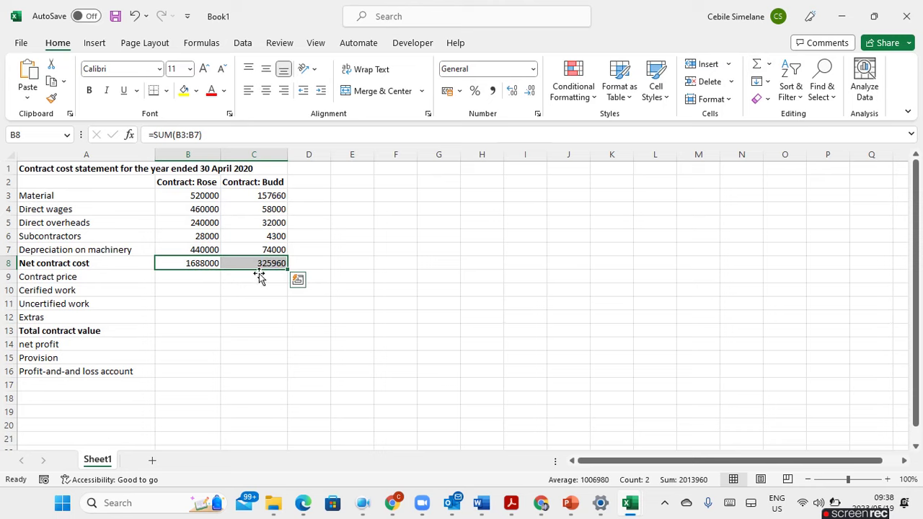
{"action": "left_click", "coordinate": [135, 20]}
{"action": "left_click", "coordinate": [199, 348]}
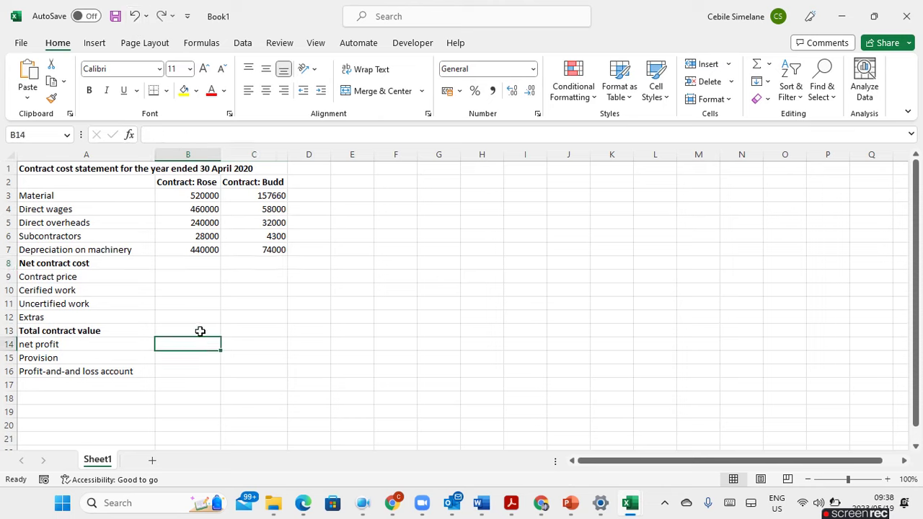
Step: Total the costs in rows 3 to 7 for both contracts in the Net contract cost cells B8:C8 using AutoSum
{"action": "left_click_drag", "start_coordinate": [194, 269], "coordinate": [253, 265]}
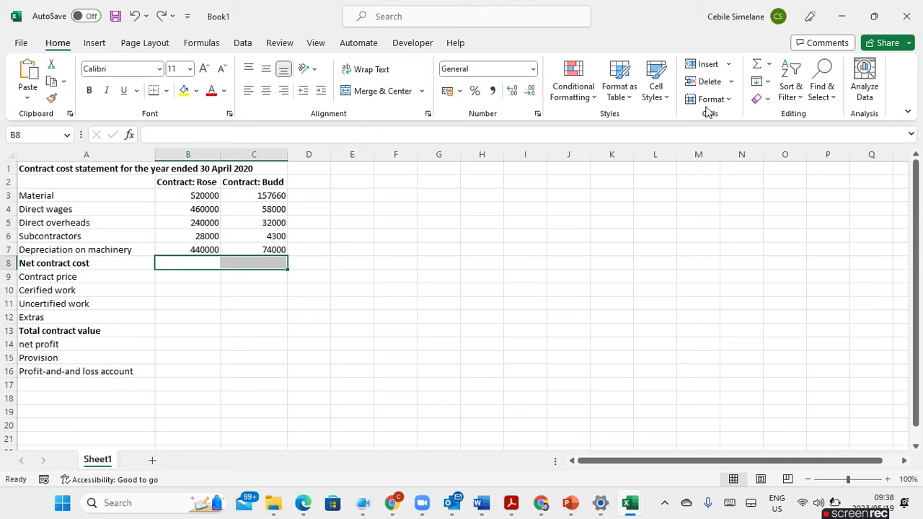
{"action": "left_click", "coordinate": [755, 65]}
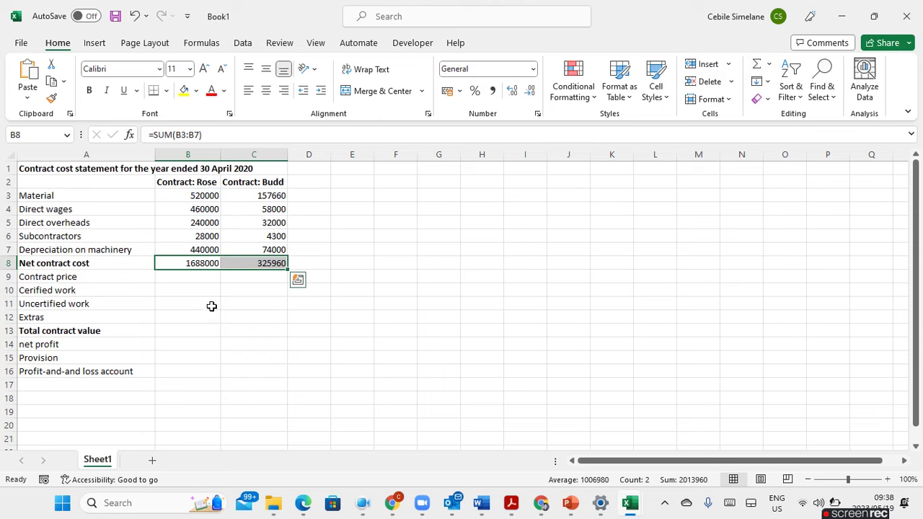
Step: Enter the Rose contract's contract price of 1720000 in B9 and extras of 108000 in B12
{"action": "left_click", "coordinate": [197, 281]}
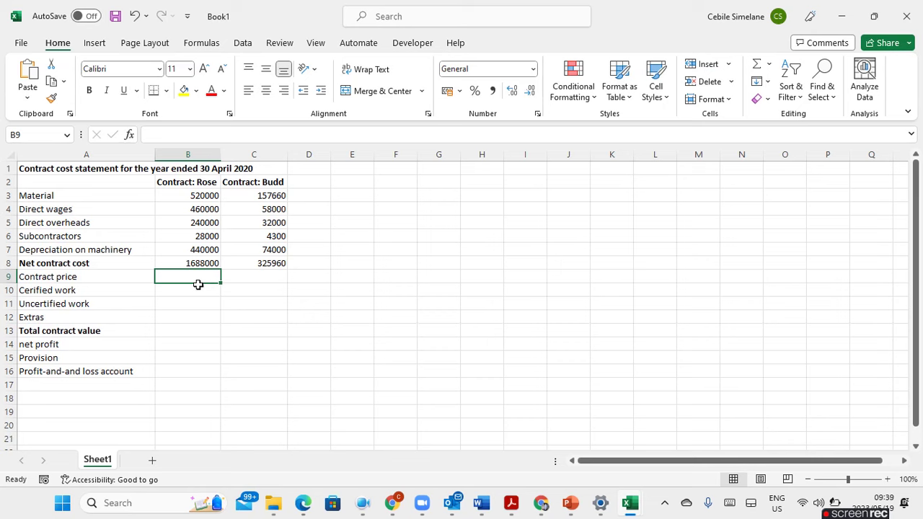
{"action": "type", "text": "1"}
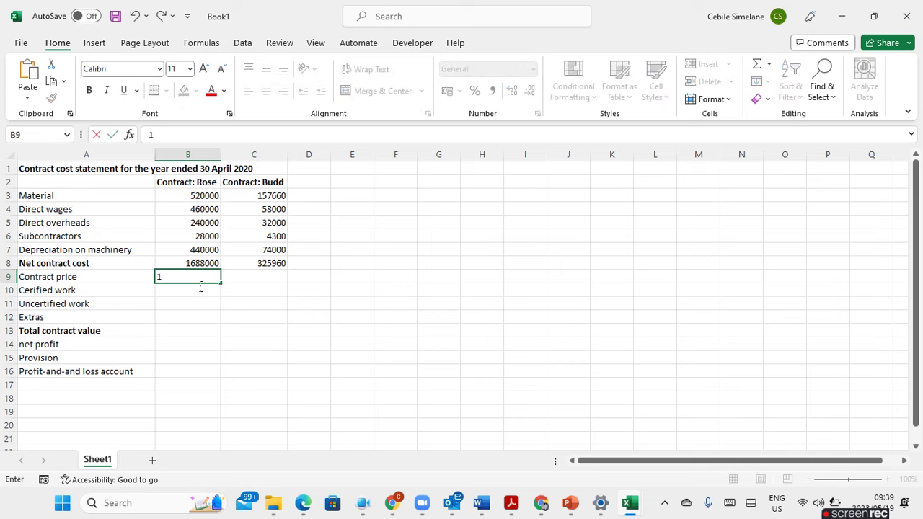
{"action": "type", "text": "720000"}
{"action": "key", "text": "Return"}
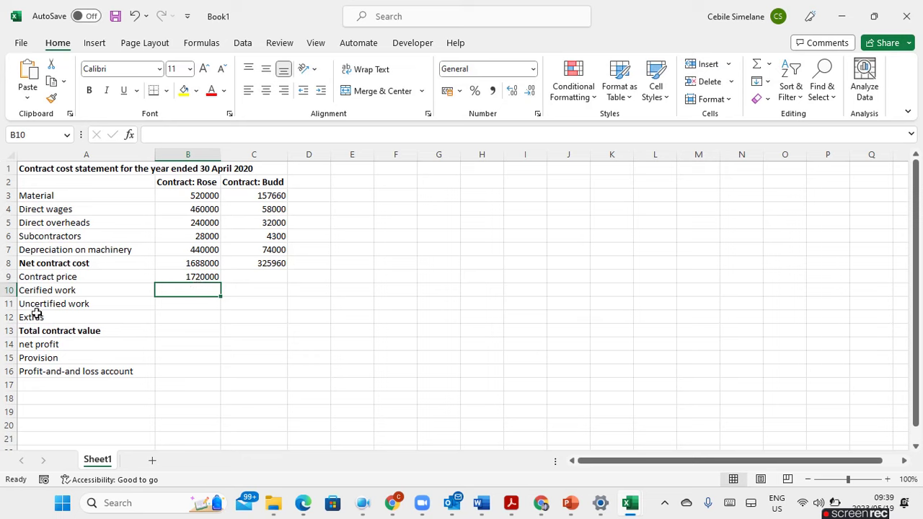
{"action": "left_click", "coordinate": [180, 321]}
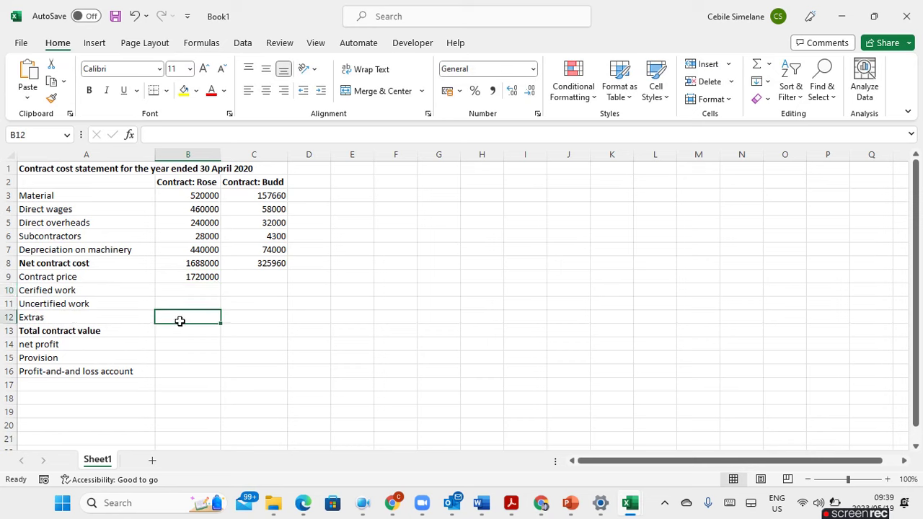
{"action": "type", "text": "10"}
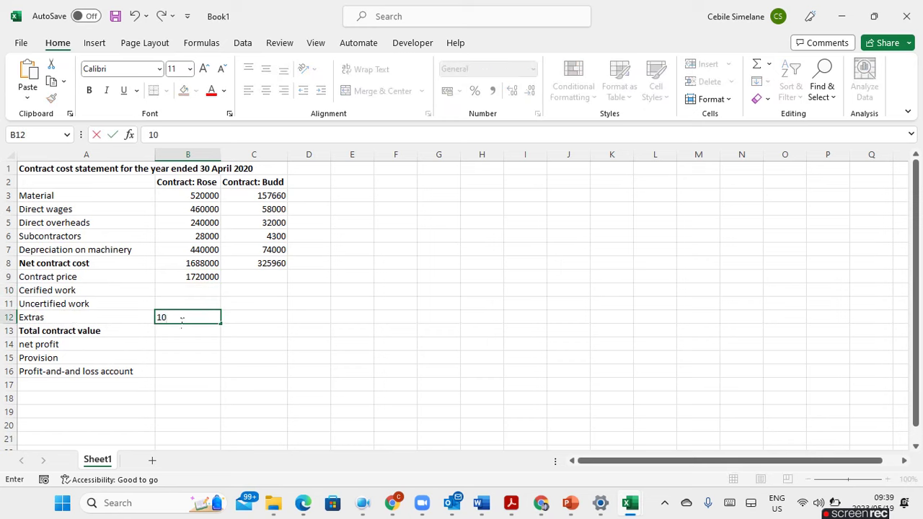
{"action": "type", "text": "8000"}
{"action": "key", "text": "Return"}
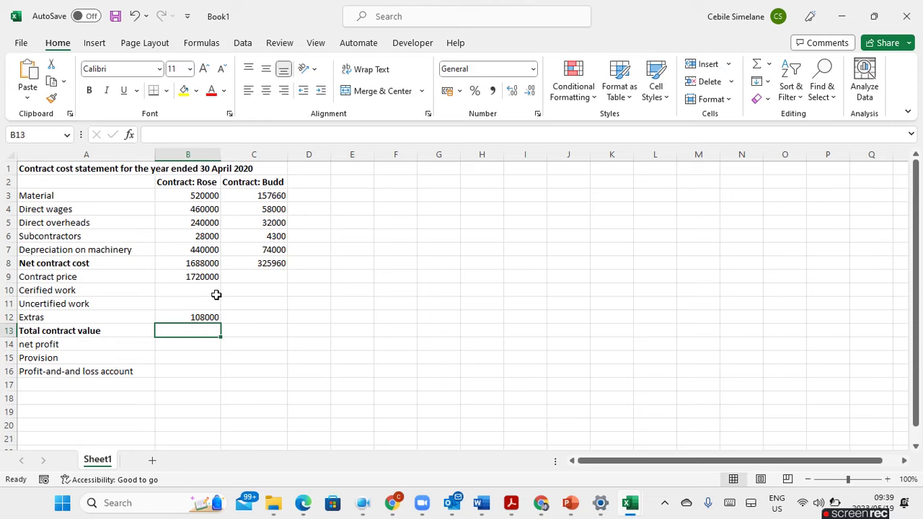
Step: Fill the empty certified and uncertified work cells of the Rose contract, B10 and B11, with yellow
{"action": "left_click", "coordinate": [216, 294]}
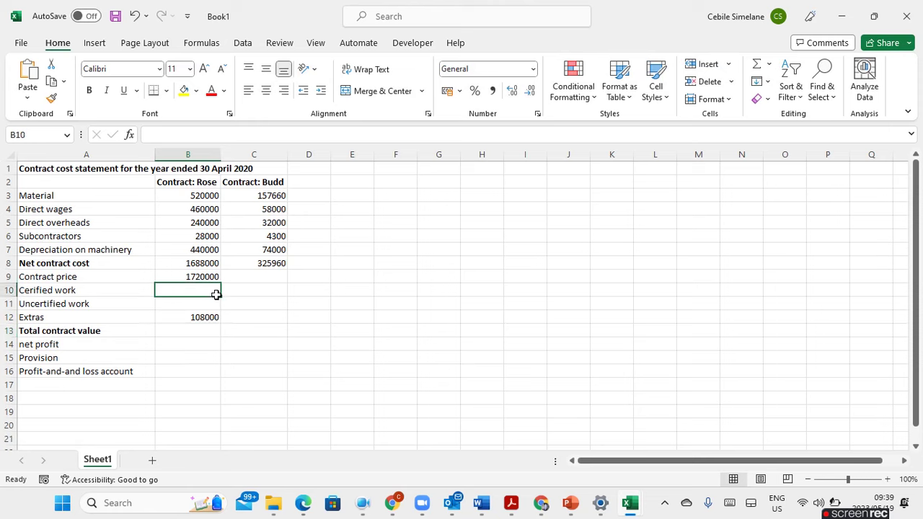
{"action": "left_click", "coordinate": [184, 90]}
{"action": "left_click", "coordinate": [183, 309]}
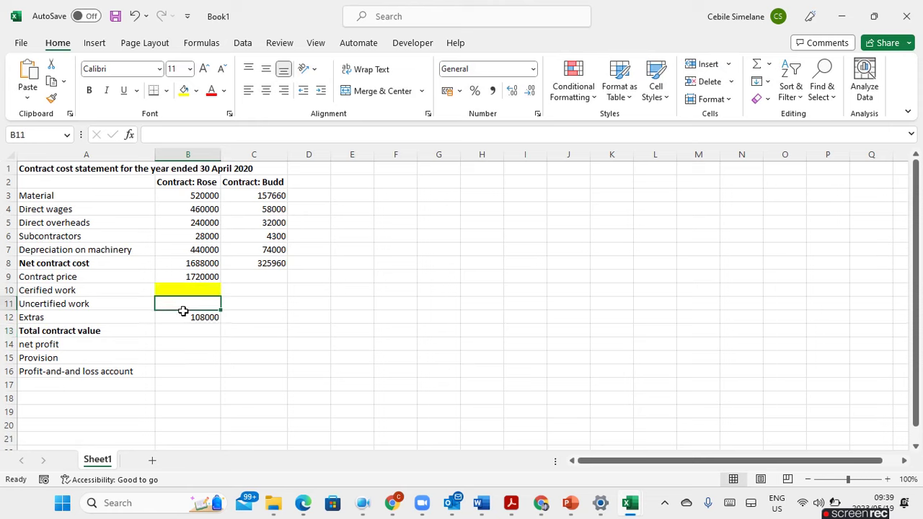
{"action": "left_click", "coordinate": [185, 90]}
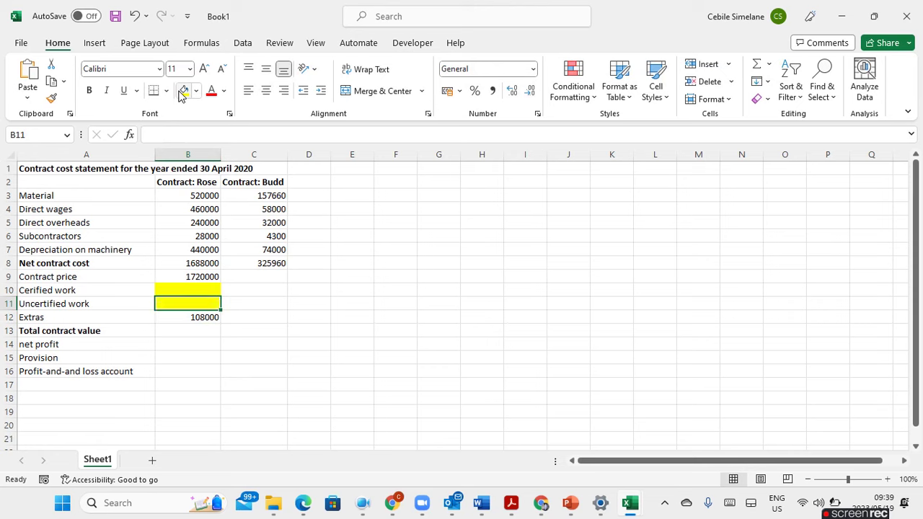
{"action": "left_click", "coordinate": [199, 344]}
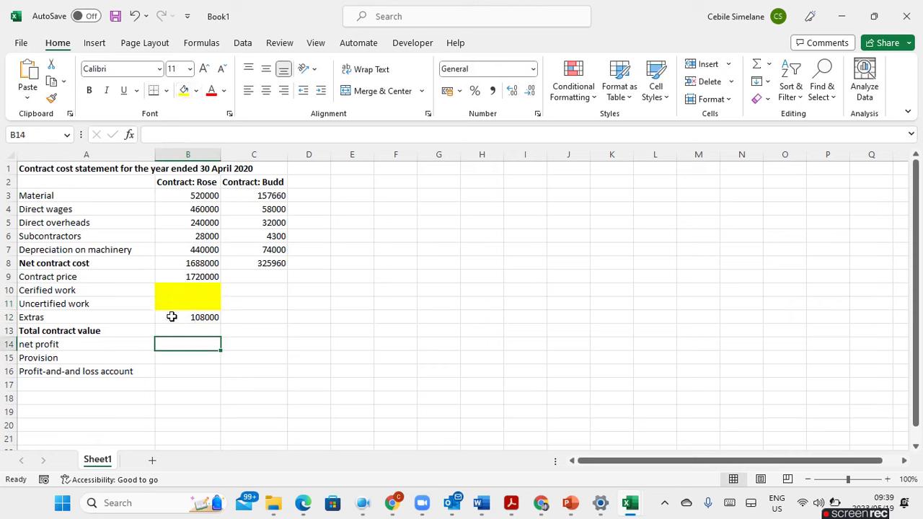
Step: Enter the Budd contract's certified work of 374000 in C10 and uncertified work of 84000 in C11
{"action": "left_click", "coordinate": [262, 298]}
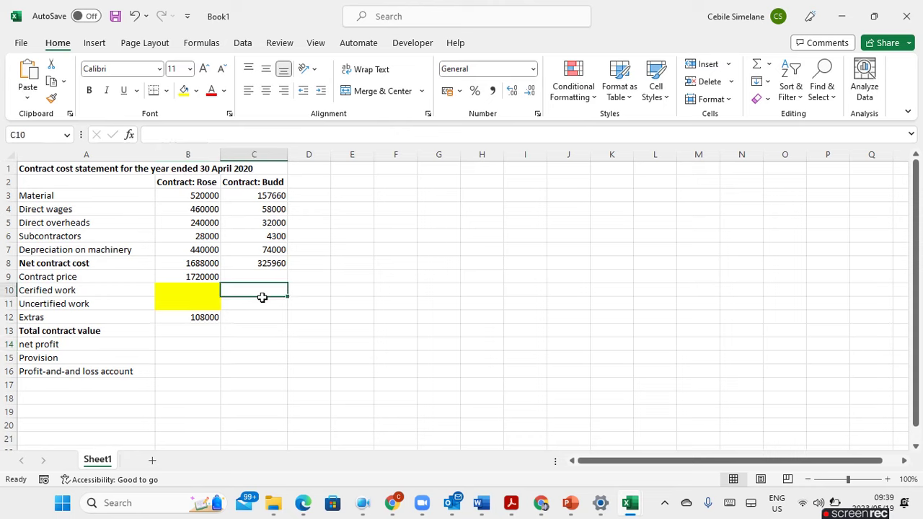
{"action": "type", "text": "374"}
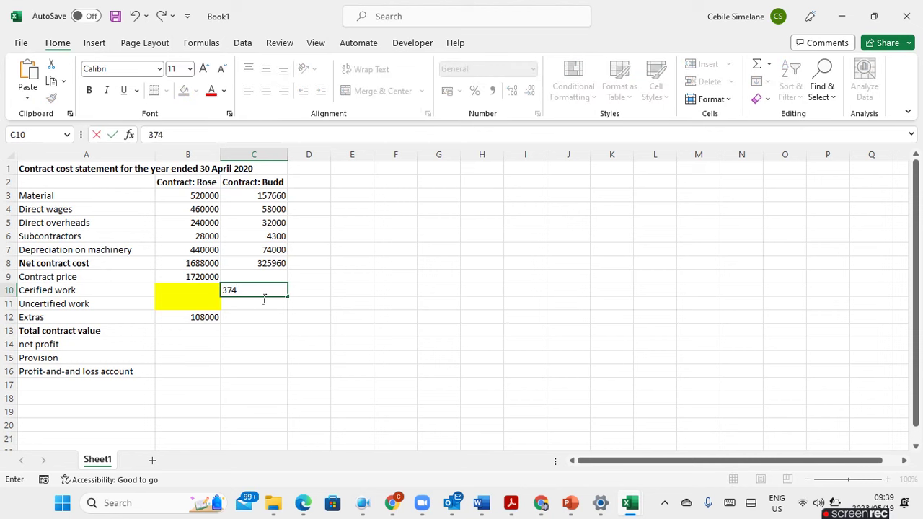
{"action": "type", "text": "000"}
{"action": "key", "text": "Return"}
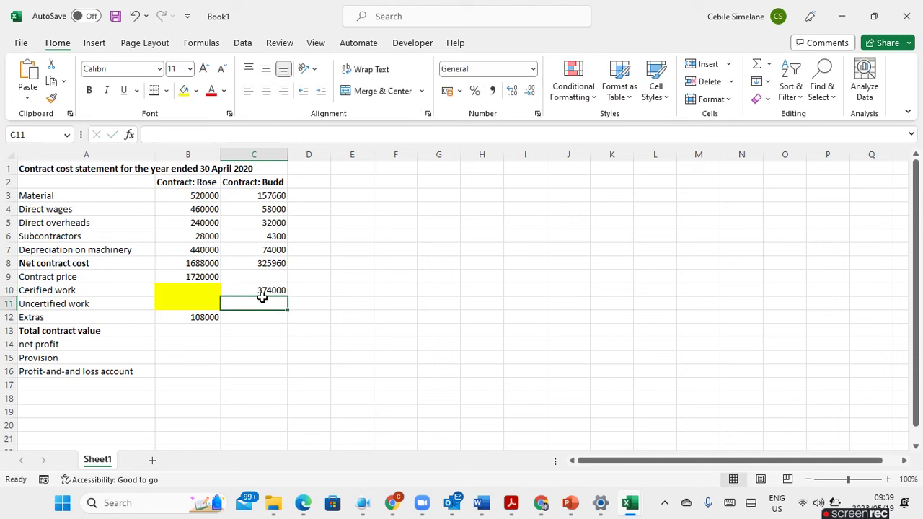
{"action": "type", "text": "84000"}
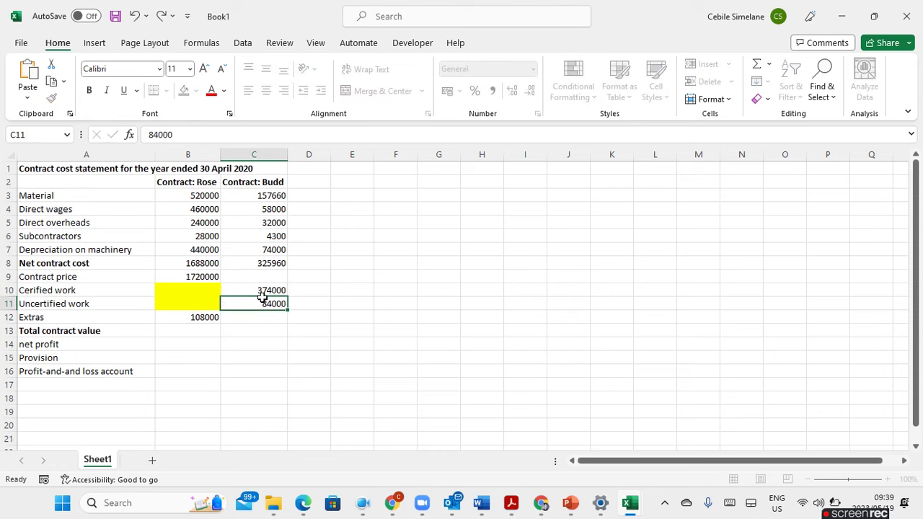
{"action": "key", "text": "Return"}
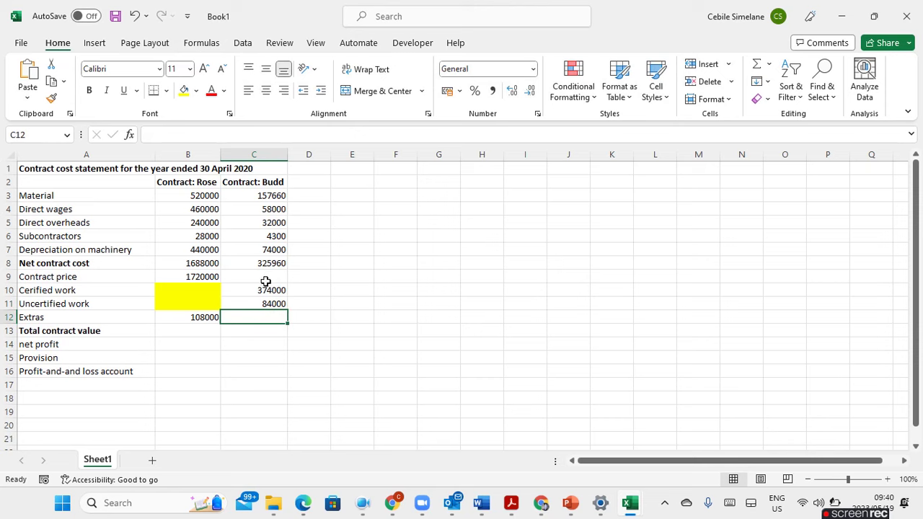
Step: Fill the empty contract price and extras cells of the Budd contract, C9 and C12, with yellow
{"action": "left_click", "coordinate": [266, 278]}
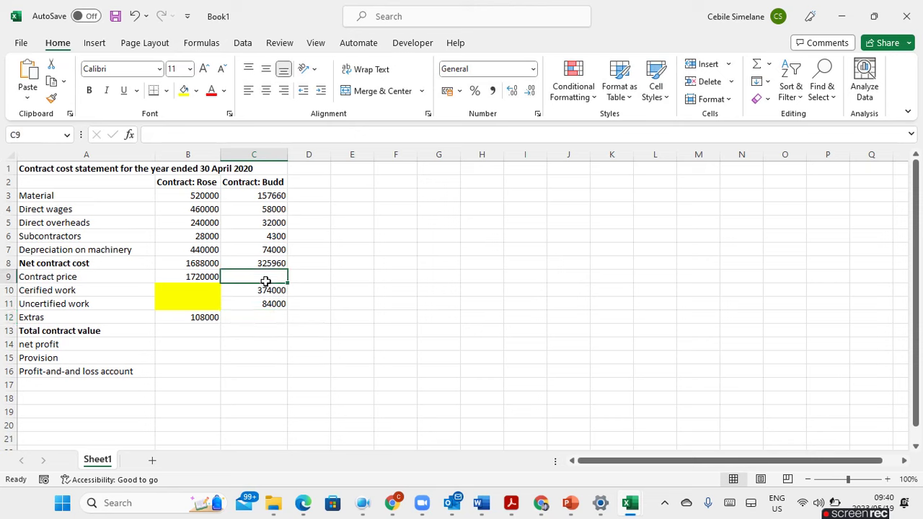
{"action": "left_click", "coordinate": [184, 89]}
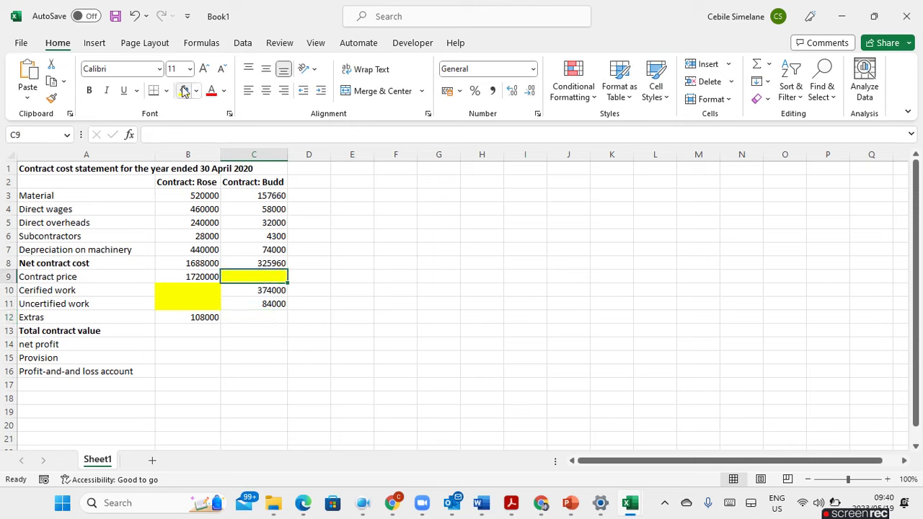
{"action": "left_click", "coordinate": [260, 321]}
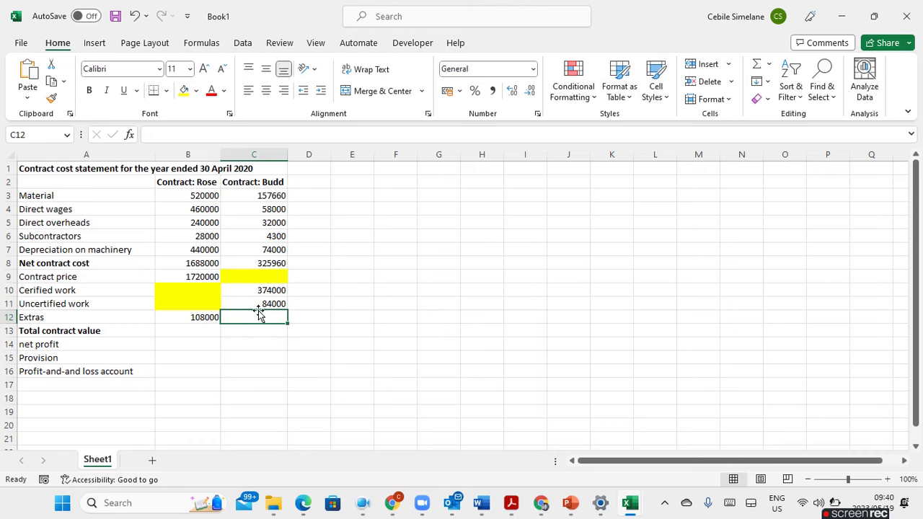
{"action": "left_click", "coordinate": [184, 89]}
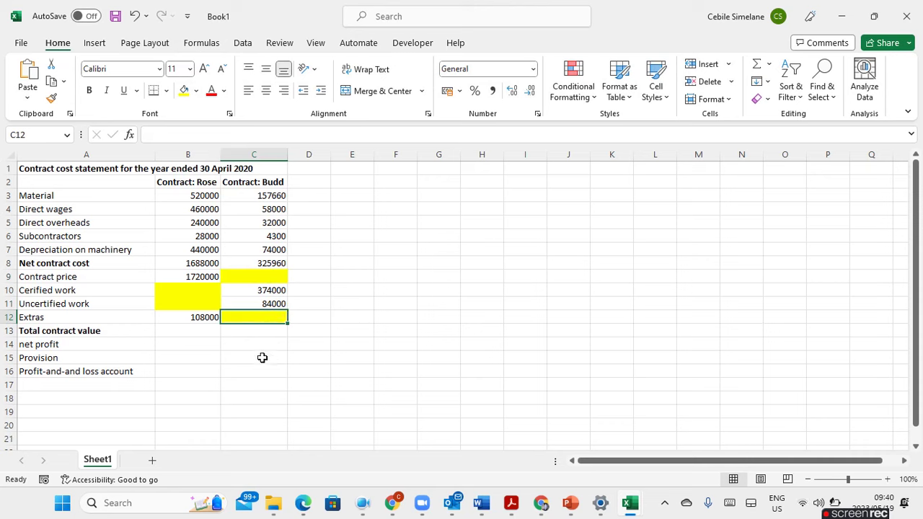
{"action": "left_click", "coordinate": [369, 358]}
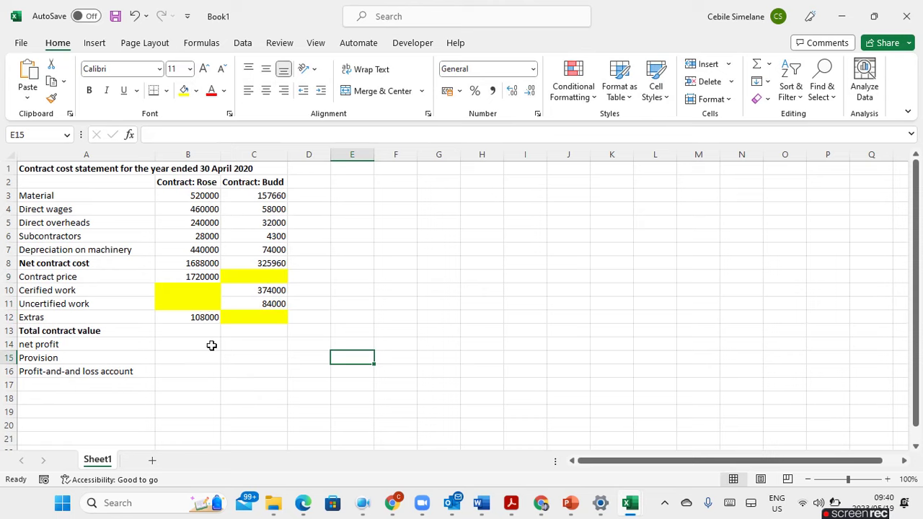
Step: Total the Rose contract value in B13 with =SUM(B9:B12) and copy the formula to C13 for Budd
{"action": "left_click", "coordinate": [186, 336]}
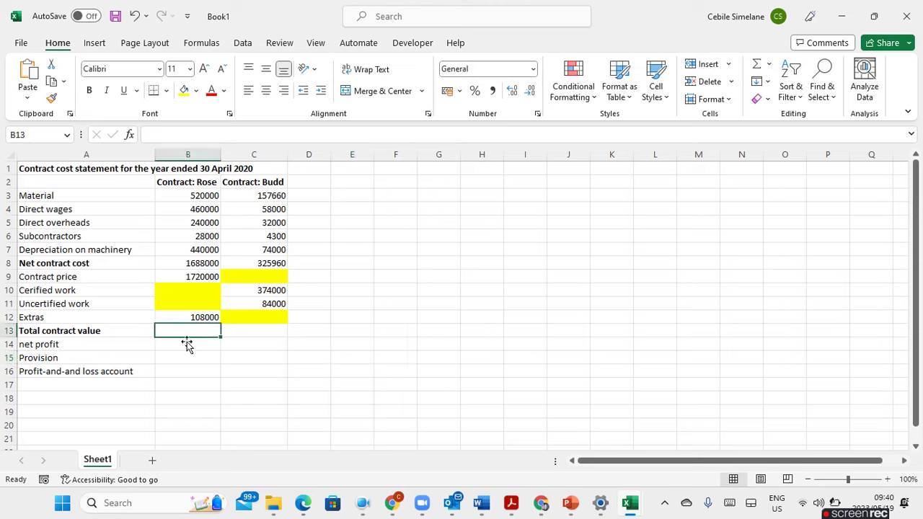
{"action": "left_click", "coordinate": [756, 66]}
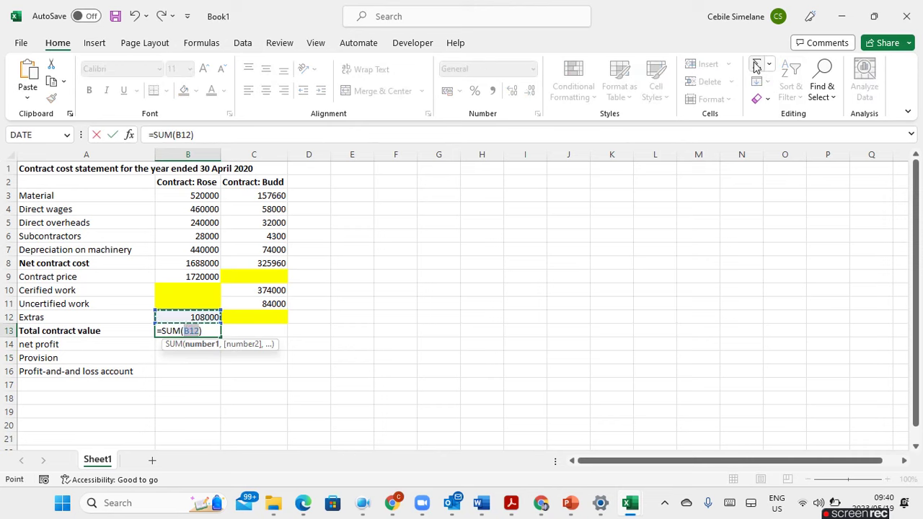
{"action": "left_click_drag", "start_coordinate": [179, 282], "coordinate": [178, 320]}
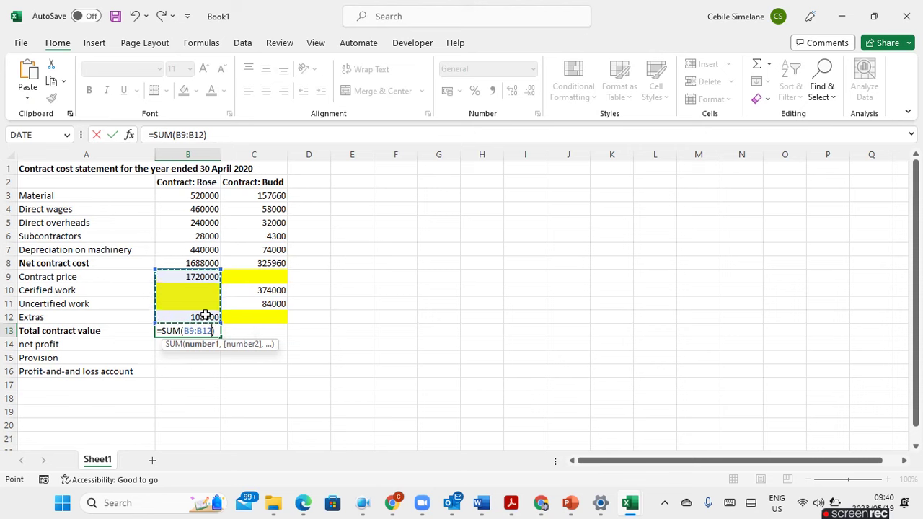
{"action": "key", "text": "Return"}
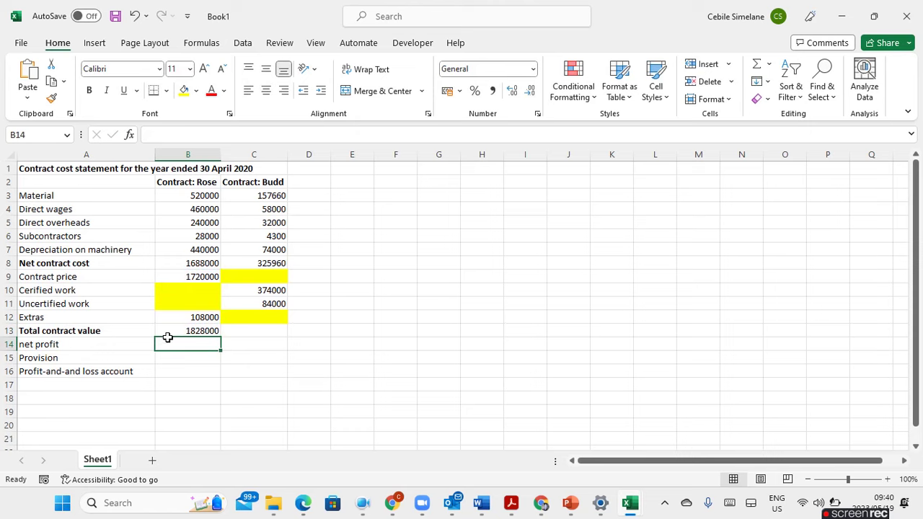
{"action": "left_click", "coordinate": [212, 334]}
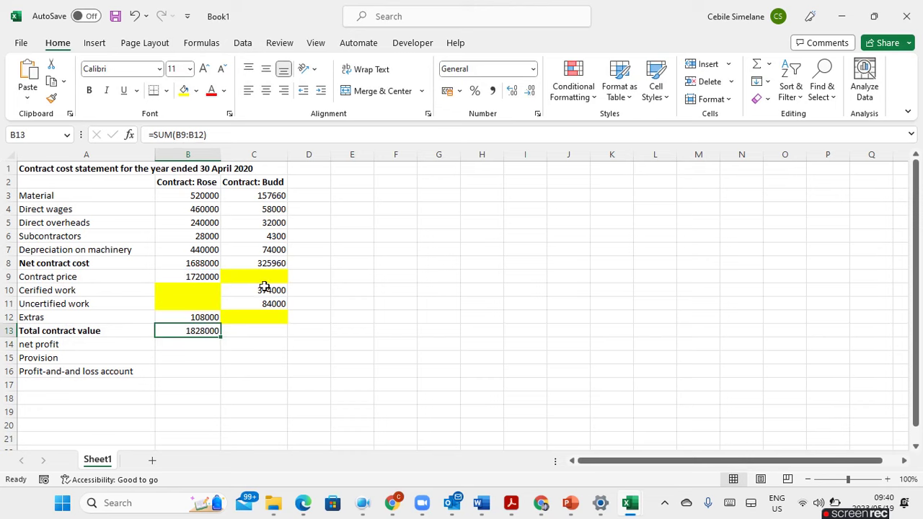
{"action": "left_click_drag", "start_coordinate": [224, 341], "coordinate": [270, 346]}
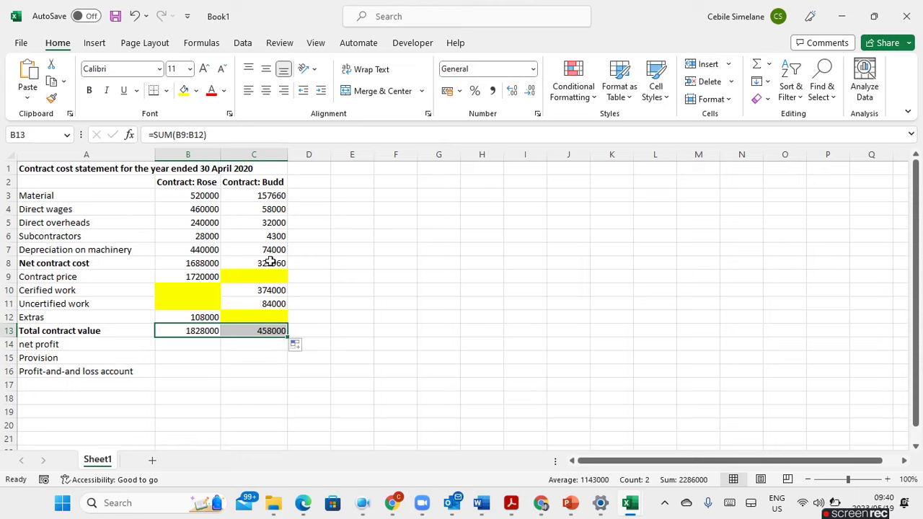
Step: Calculate the Rose contract's net profit in B14 as =B13-B8 and copy the formula to C14 for Budd
{"action": "left_click", "coordinate": [190, 349]}
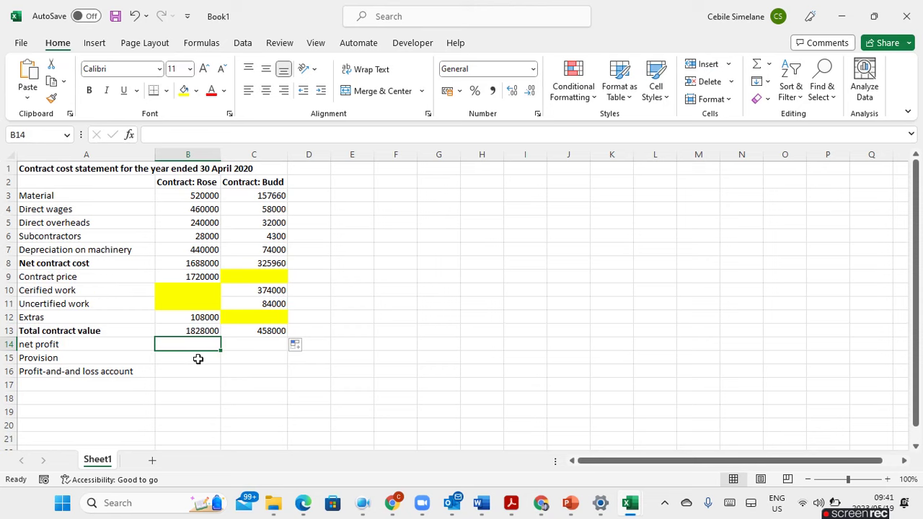
{"action": "type", "text": "="}
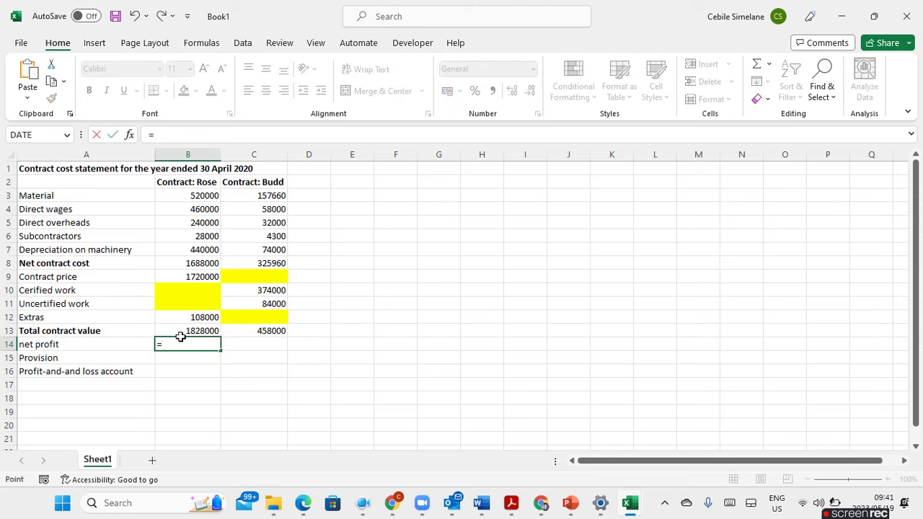
{"action": "left_click", "coordinate": [180, 333]}
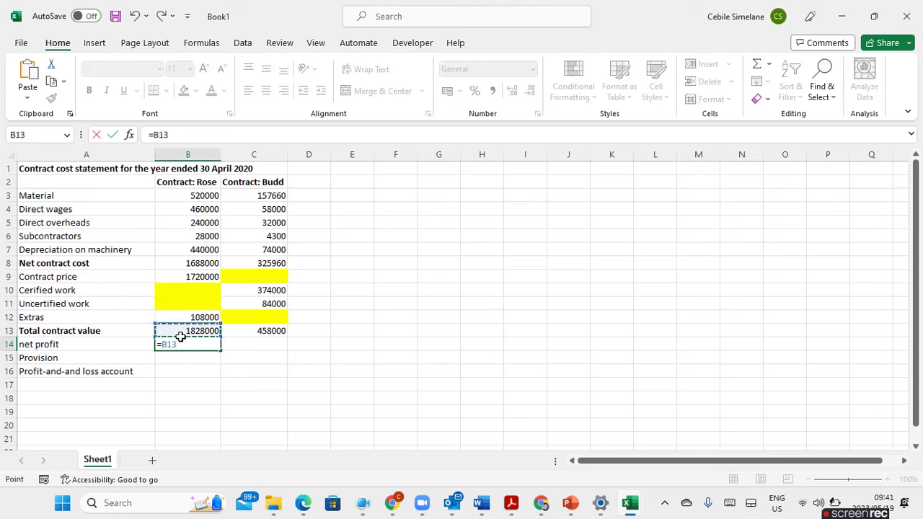
{"action": "type", "text": "-"}
{"action": "left_click", "coordinate": [190, 268]}
{"action": "key", "text": "Return"}
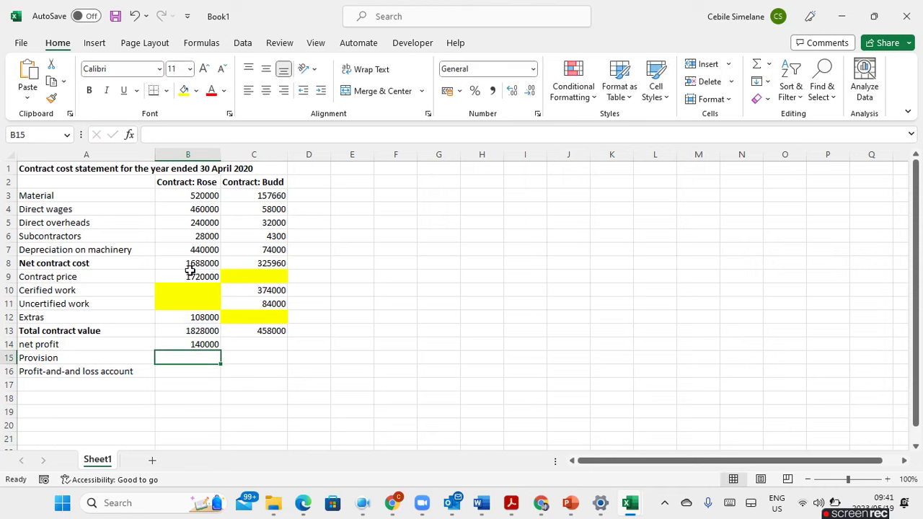
{"action": "left_click", "coordinate": [193, 348]}
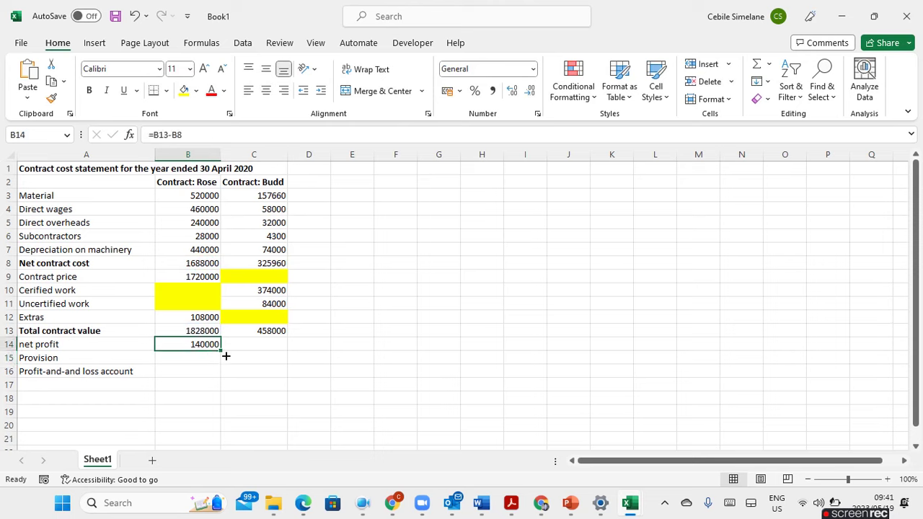
{"action": "left_click_drag", "start_coordinate": [226, 356], "coordinate": [281, 356]}
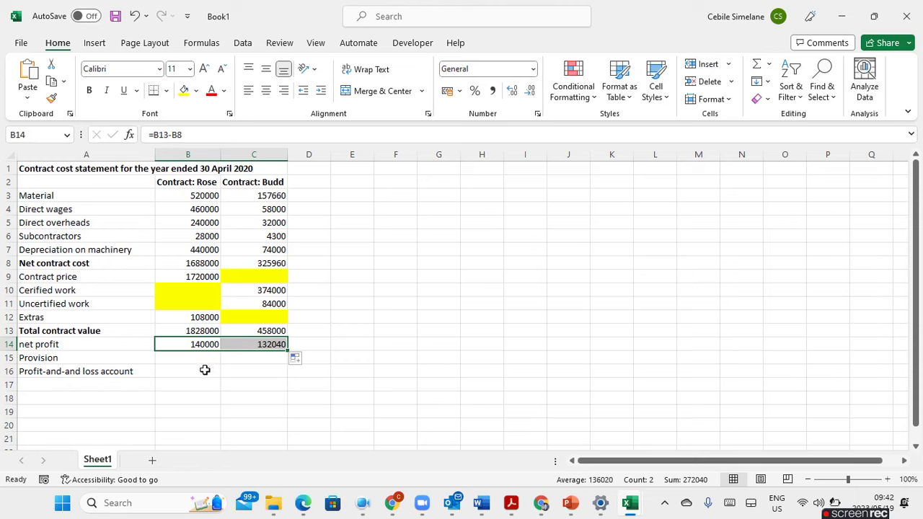
Step: Calculate the Rose contract's provision in B15 as =B14*15% and copy the formula to C15 for Budd
{"action": "left_click", "coordinate": [199, 370]}
{"action": "left_click", "coordinate": [206, 364]}
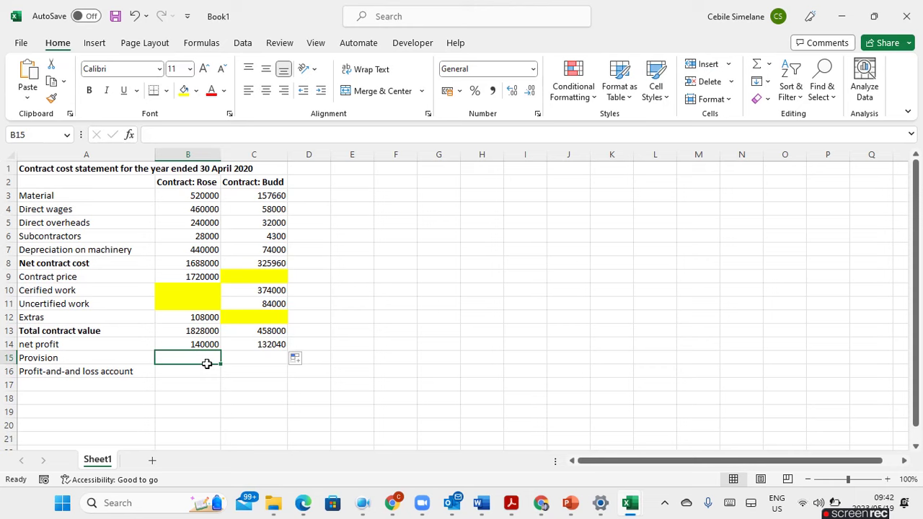
{"action": "type", "text": "="}
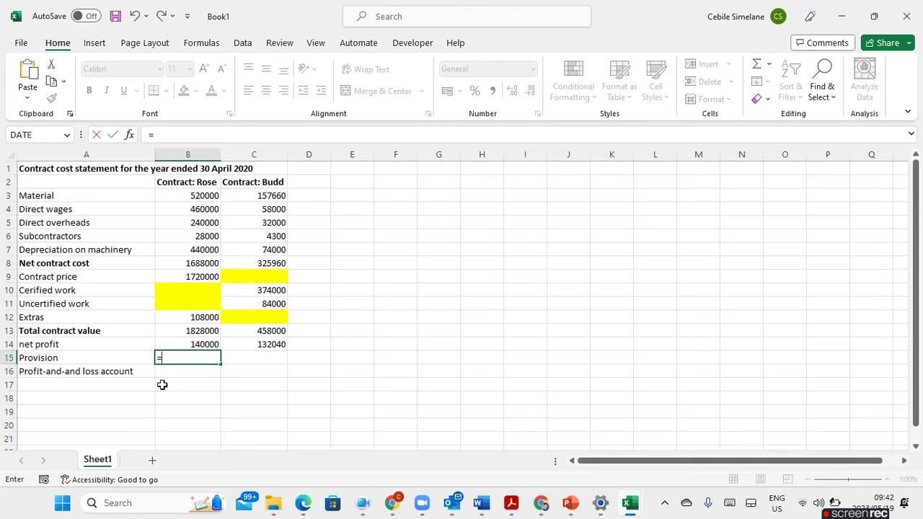
{"action": "left_click", "coordinate": [183, 349]}
{"action": "type", "text": "*"}
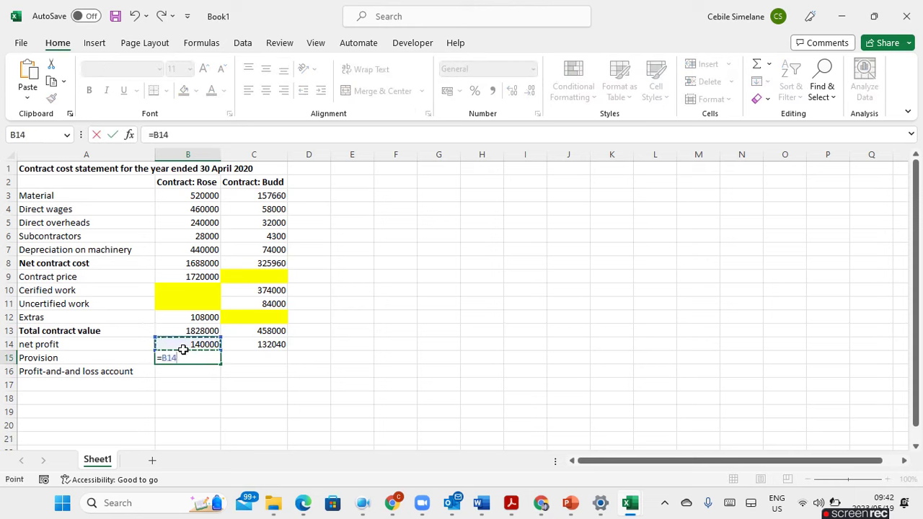
{"action": "type", "text": "15%"}
{"action": "key", "text": "Return"}
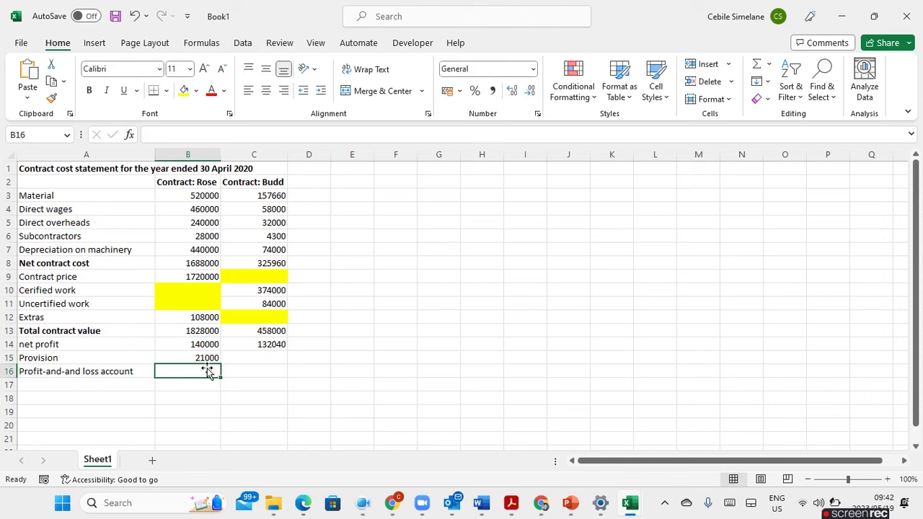
{"action": "left_click", "coordinate": [187, 364]}
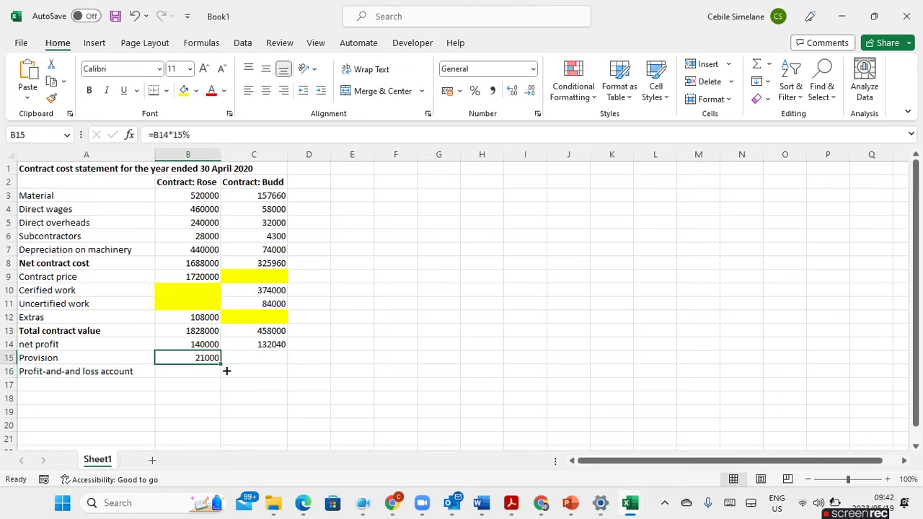
{"action": "left_click_drag", "start_coordinate": [227, 371], "coordinate": [280, 371]}
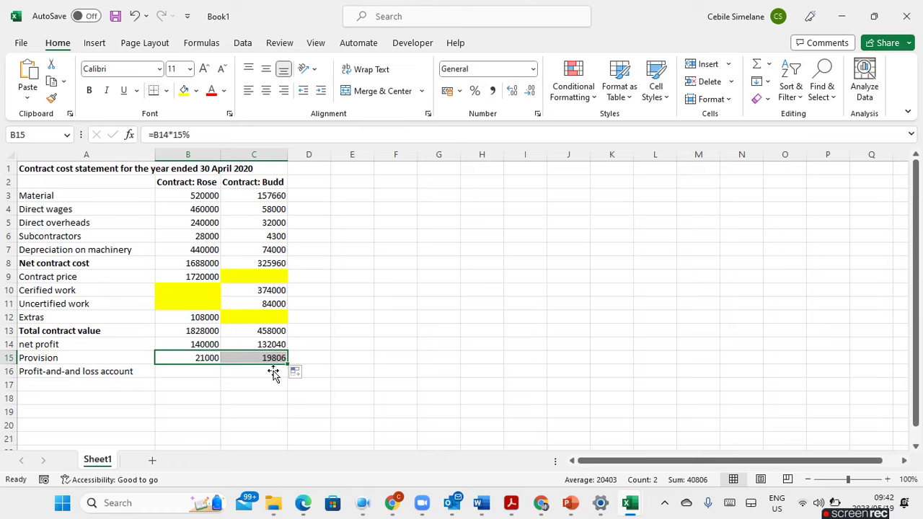
Step: Calculate the Rose contract's profit-and-loss amount in B16 as =B14-B15 and copy the formula to C16 for Budd
{"action": "left_click", "coordinate": [191, 376]}
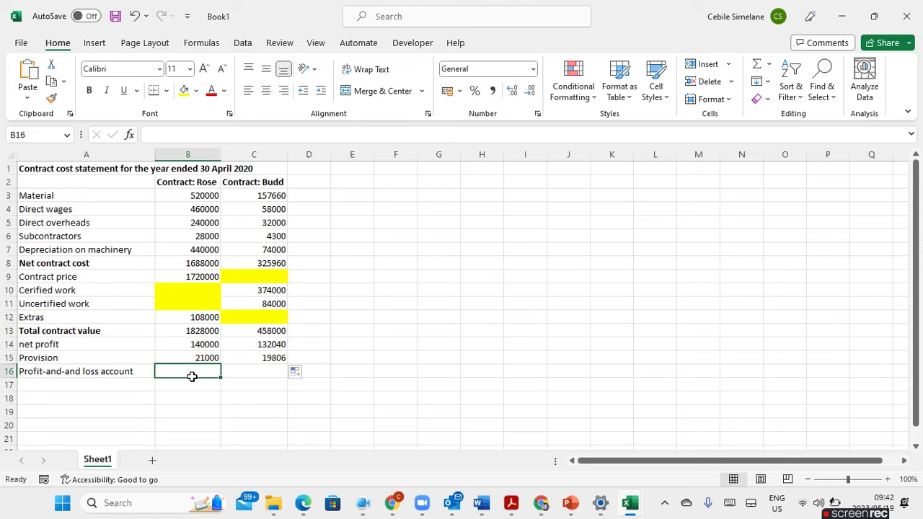
{"action": "type", "text": "="}
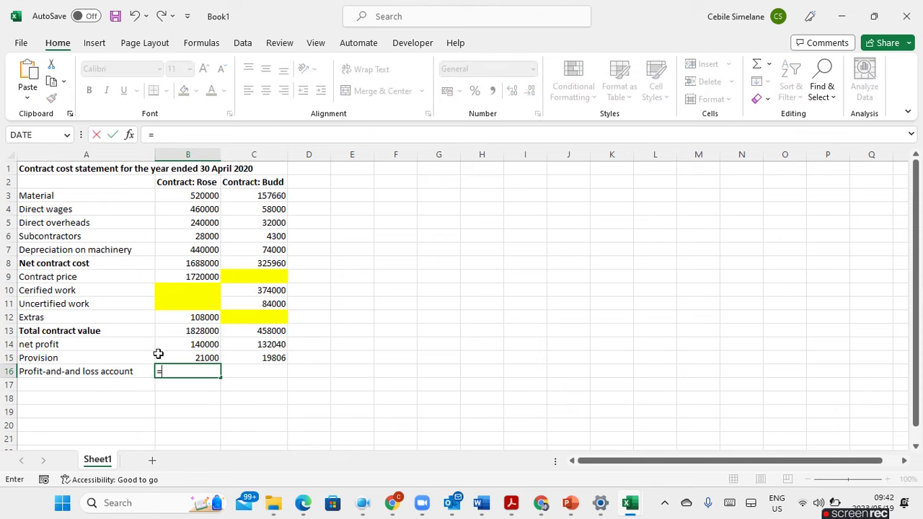
{"action": "left_click", "coordinate": [196, 351]}
{"action": "type", "text": "-"}
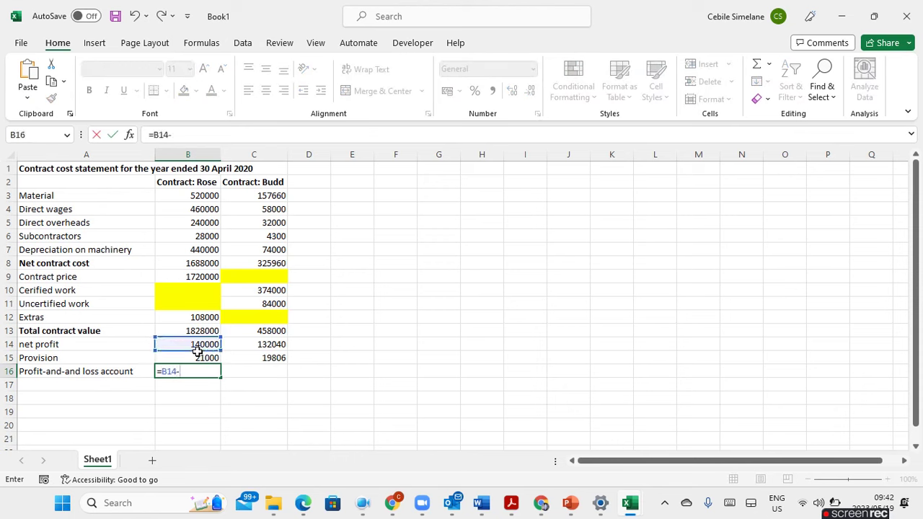
{"action": "left_click", "coordinate": [181, 361]}
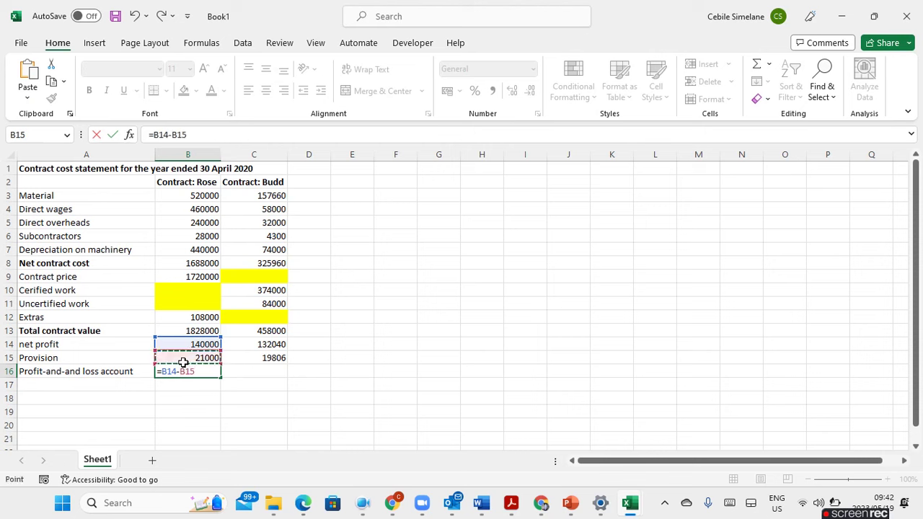
{"action": "key", "text": "Return"}
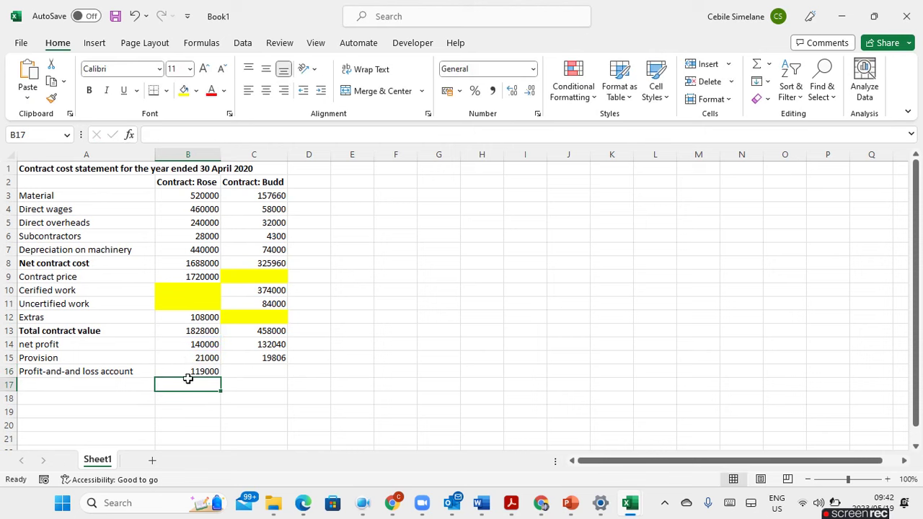
{"action": "left_click", "coordinate": [187, 372]}
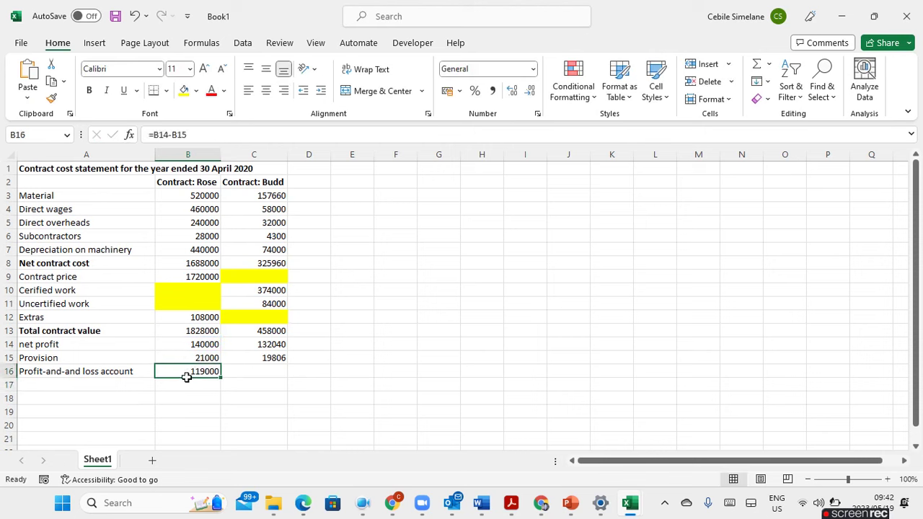
{"action": "left_click_drag", "start_coordinate": [221, 379], "coordinate": [278, 388]}
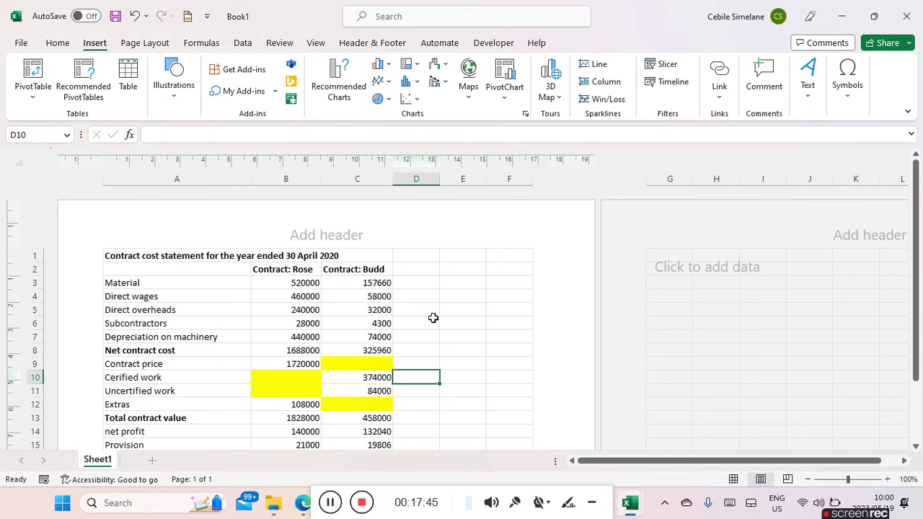
{"action": "left_click_drag", "start_coordinate": [433, 311], "coordinate": [243, 241]}
{"action": "left_click", "coordinate": [243, 242]}
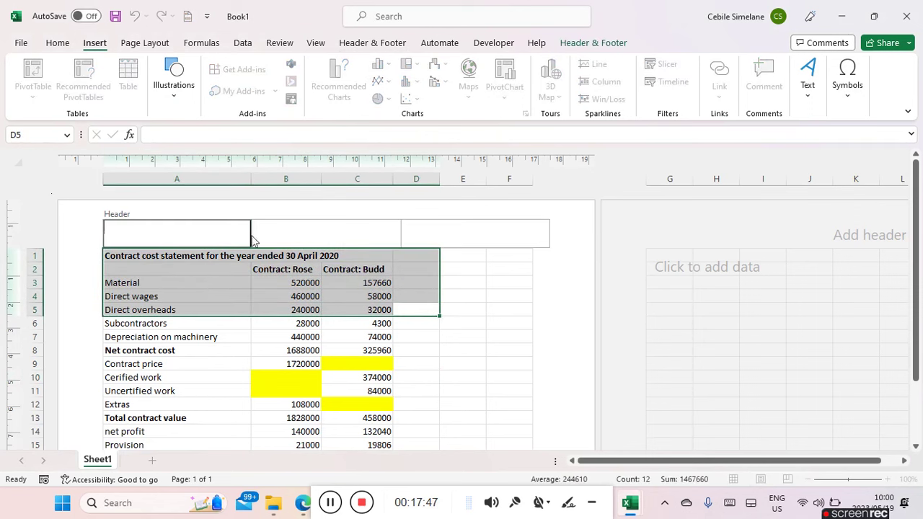
{"action": "left_click", "coordinate": [353, 242]}
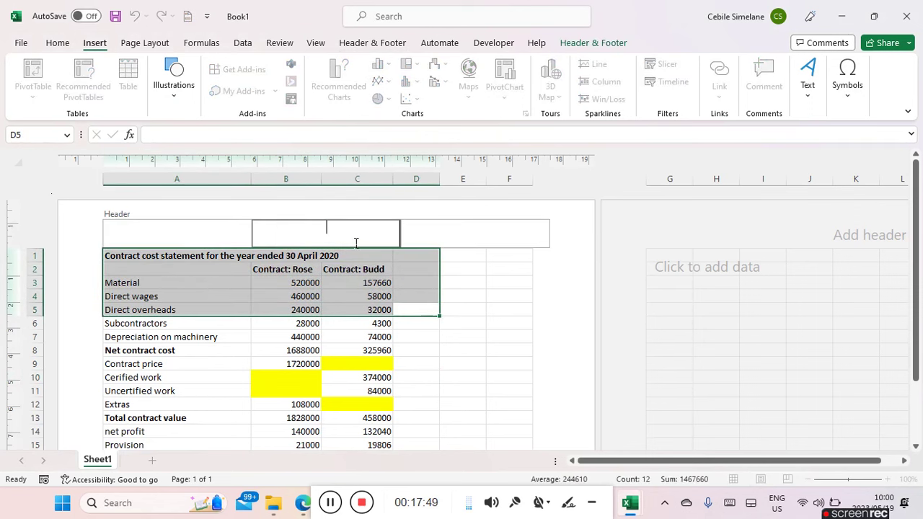
{"action": "left_click", "coordinate": [454, 341]}
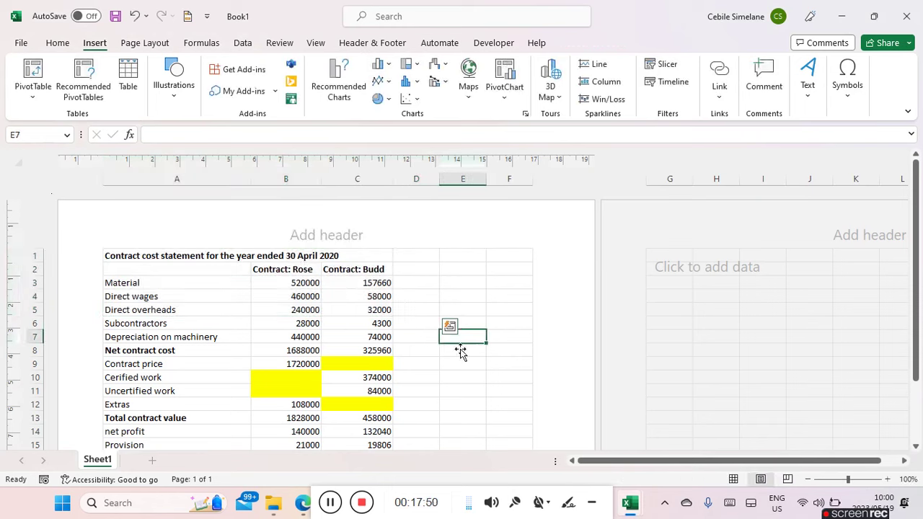
Step: Enter 123456789 in the left section of the page header and PRINTOUT 10 in the right section
{"action": "left_click", "coordinate": [217, 242]}
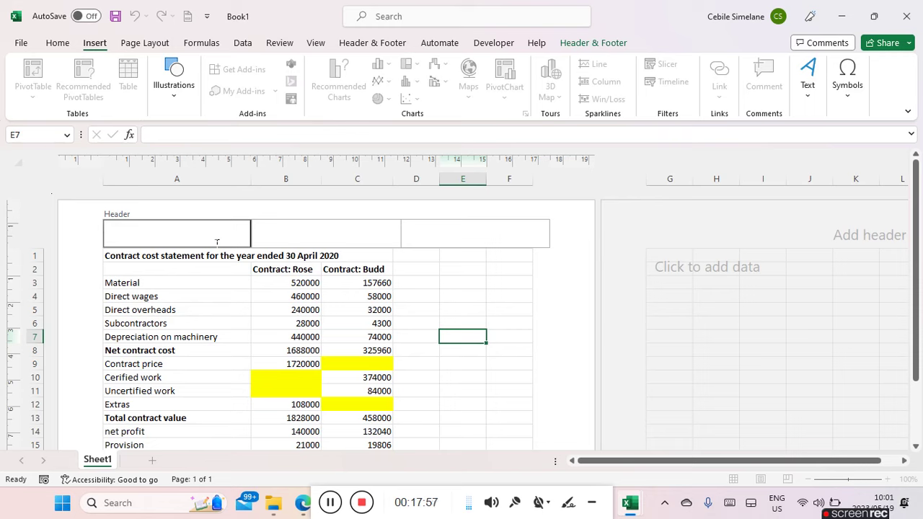
{"action": "type", "text": "123456789"}
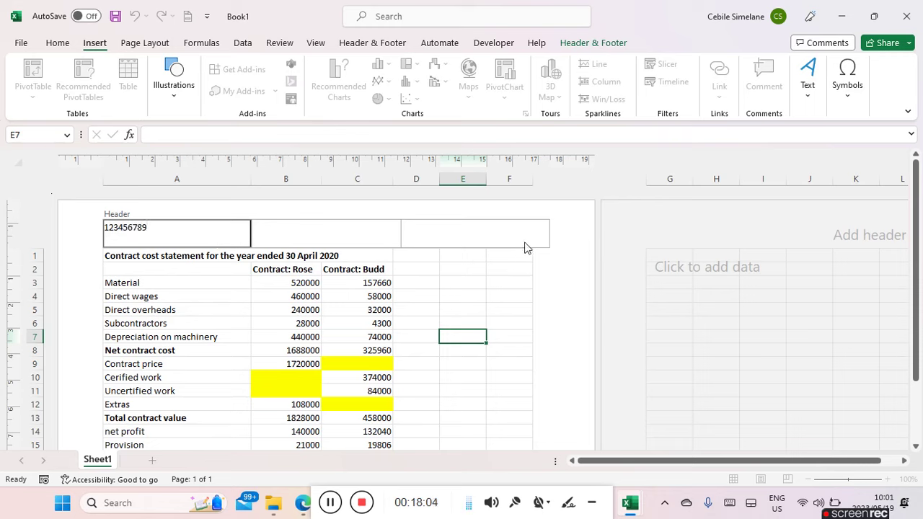
{"action": "left_click", "coordinate": [485, 240]}
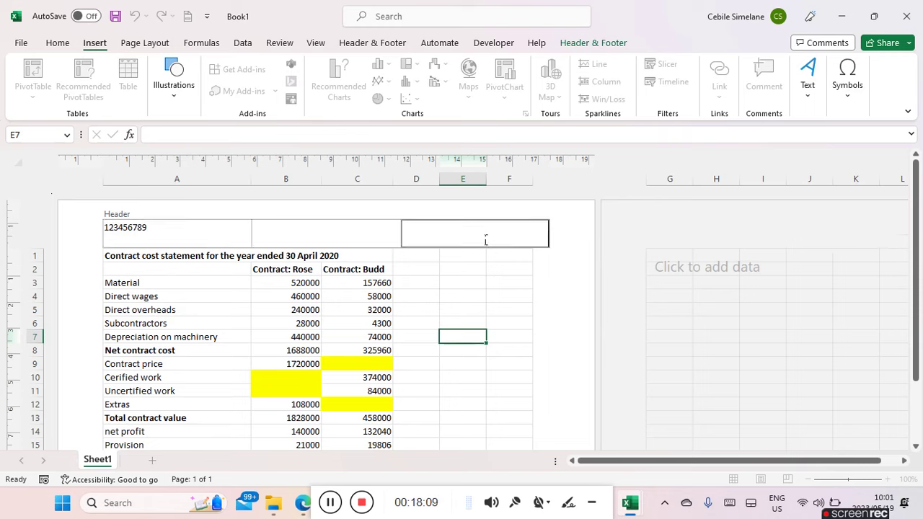
{"action": "type", "text": "PRINTOUT 10"}
{"action": "left_click", "coordinate": [465, 283]}
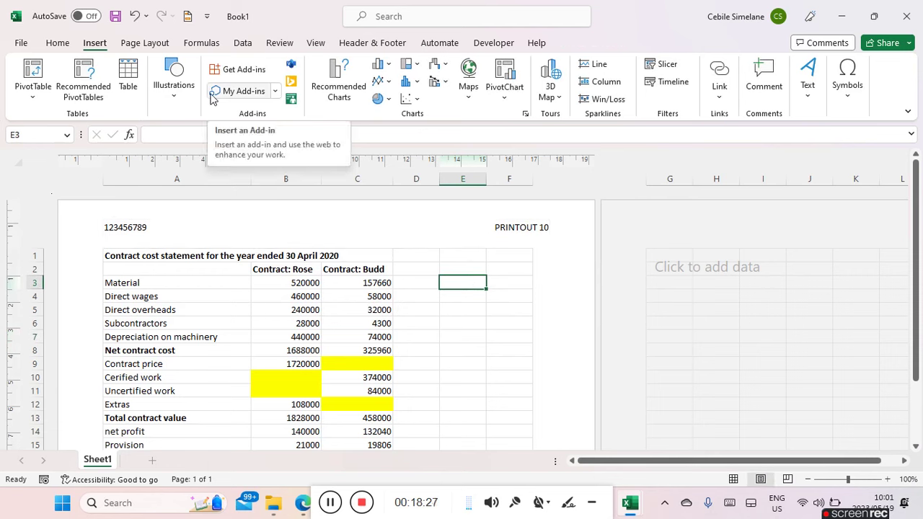
Step: Draw an outside border around the statement table in A2:C16 with the Draw Border tool
{"action": "left_click", "coordinate": [62, 44]}
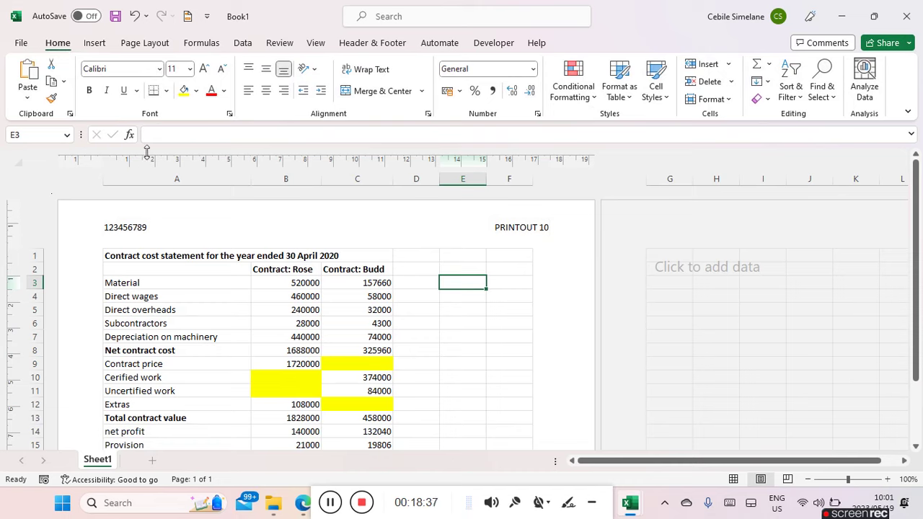
{"action": "left_click", "coordinate": [168, 92]}
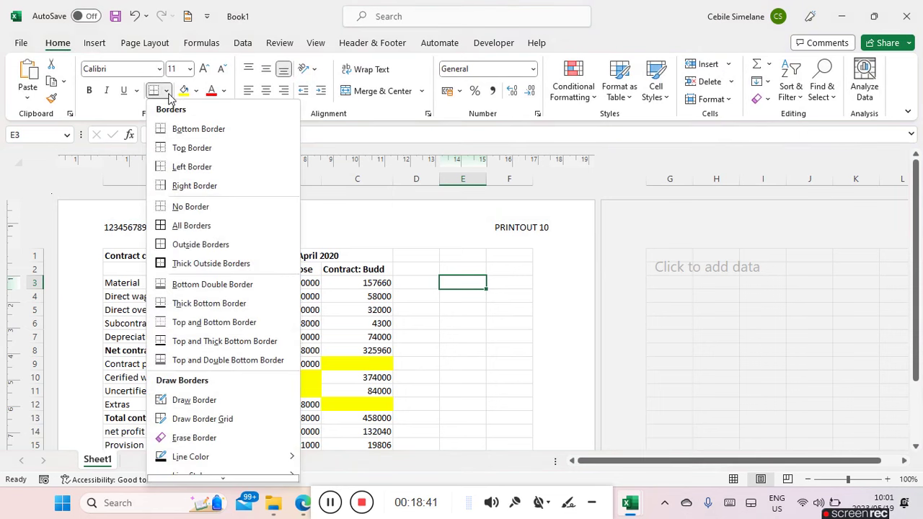
{"action": "left_click", "coordinate": [178, 406]}
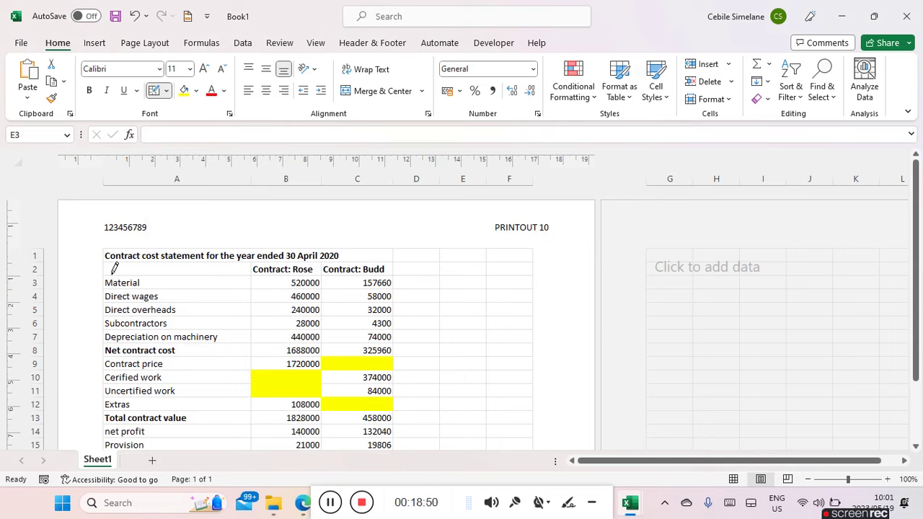
{"action": "mouse_move", "coordinate": [114, 269]}
{"action": "left_mouse_down"}
{"action": "mouse_move", "coordinate": [341, 305]}
{"action": "mouse_move", "coordinate": [356, 461]}
{"action": "mouse_move", "coordinate": [361, 428]}
{"action": "mouse_move", "coordinate": [342, 447]}
{"action": "left_mouse_up"}
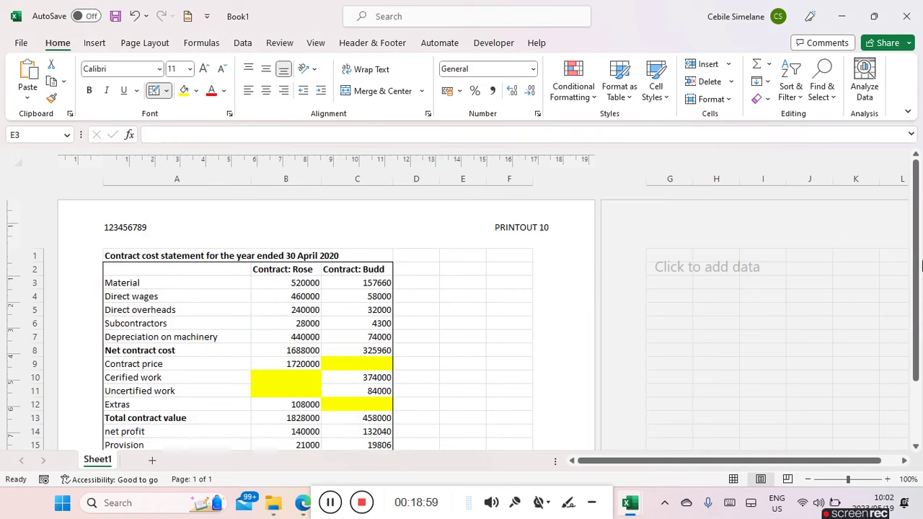
{"action": "left_click_drag", "start_coordinate": [917, 266], "coordinate": [917, 310]}
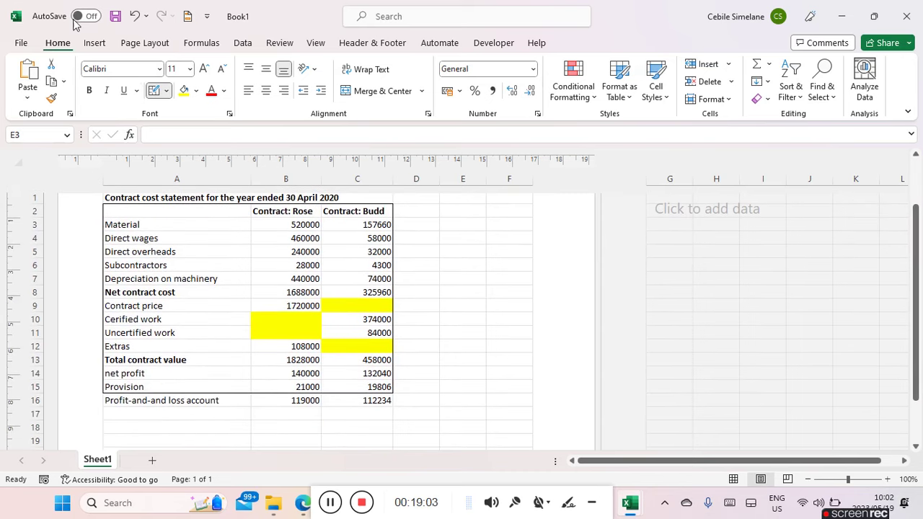
{"action": "left_click", "coordinate": [137, 18]}
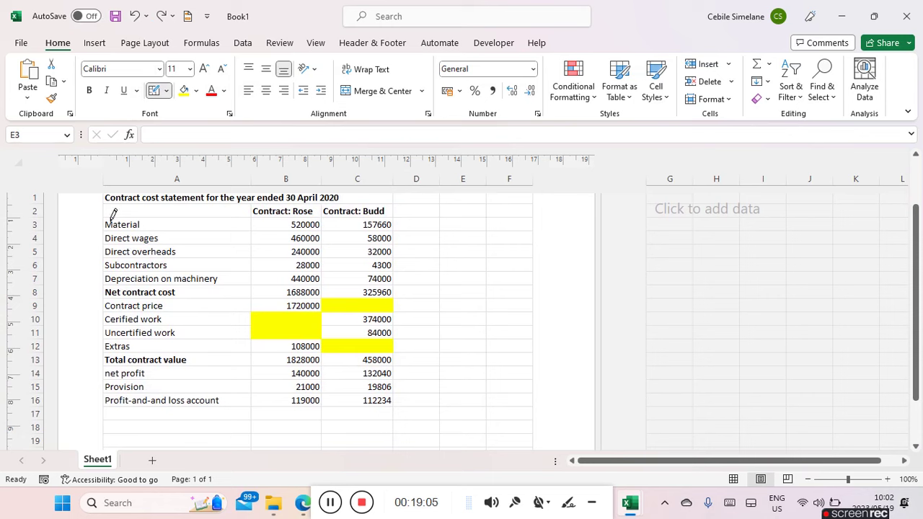
{"action": "mouse_move", "coordinate": [115, 210]}
{"action": "left_mouse_down"}
{"action": "mouse_move", "coordinate": [204, 216]}
{"action": "mouse_move", "coordinate": [345, 296]}
{"action": "mouse_move", "coordinate": [356, 412]}
{"action": "left_mouse_up"}
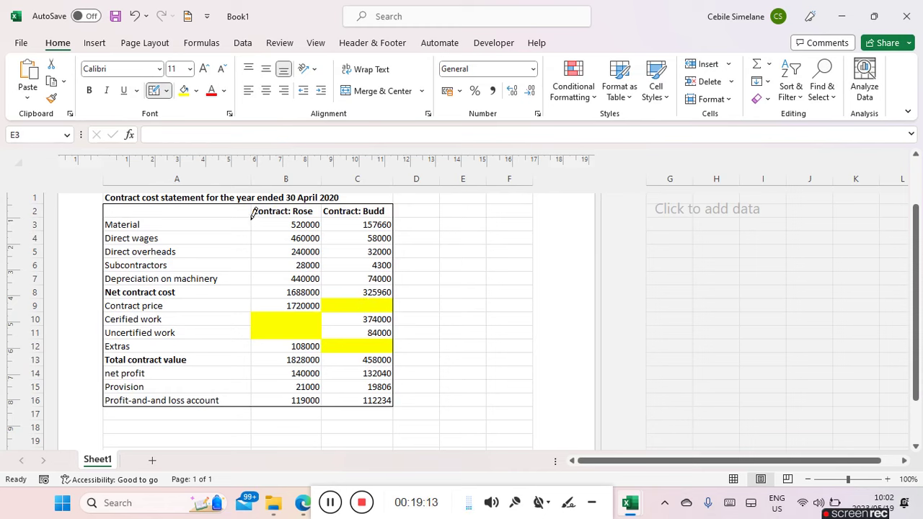
Step: Draw borders around the Rose column B2:B16, the net contract cost amounts B8:C8 and the total contract value amounts B13:C13
{"action": "mouse_move", "coordinate": [252, 211]}
{"action": "left_mouse_down"}
{"action": "mouse_move", "coordinate": [274, 315]}
{"action": "mouse_move", "coordinate": [303, 383]}
{"action": "mouse_move", "coordinate": [298, 410]}
{"action": "left_mouse_up"}
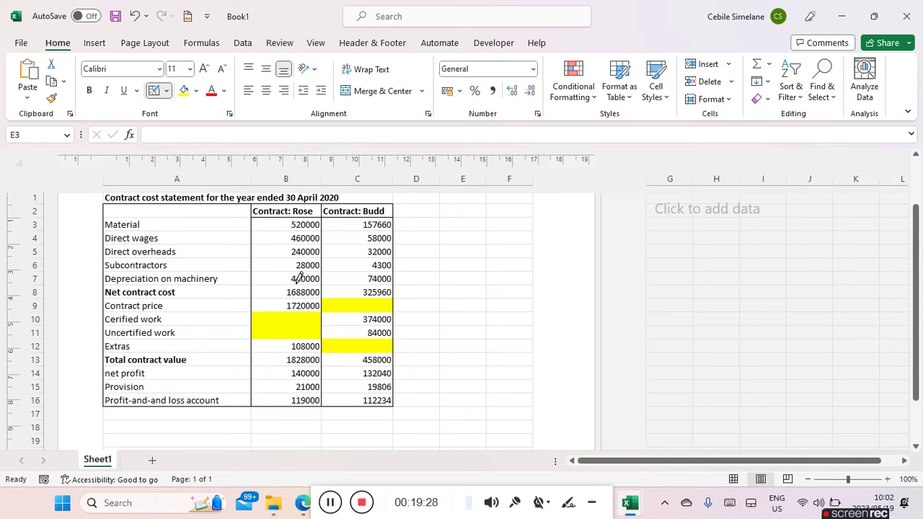
{"action": "left_click_drag", "start_coordinate": [271, 292], "coordinate": [354, 299]}
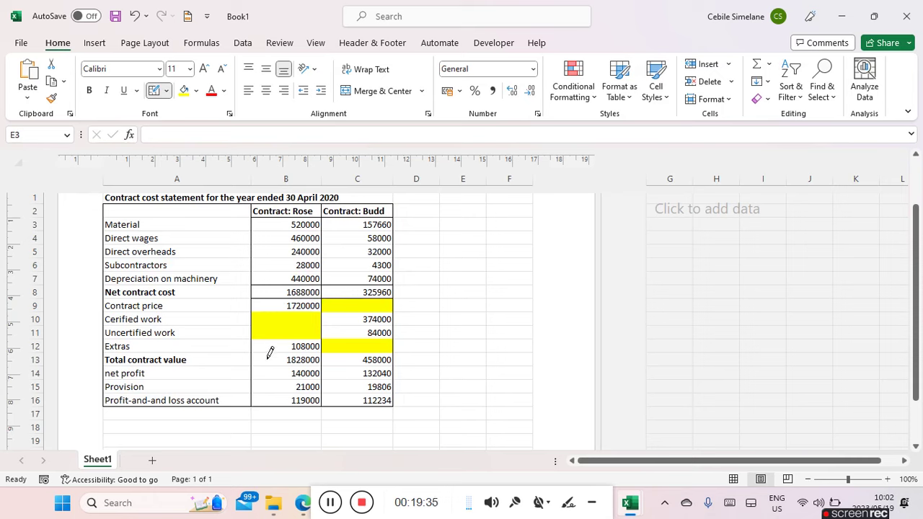
{"action": "mouse_move", "coordinate": [258, 360]}
{"action": "left_mouse_down"}
{"action": "mouse_move", "coordinate": [269, 368]}
{"action": "mouse_move", "coordinate": [356, 367]}
{"action": "left_mouse_up"}
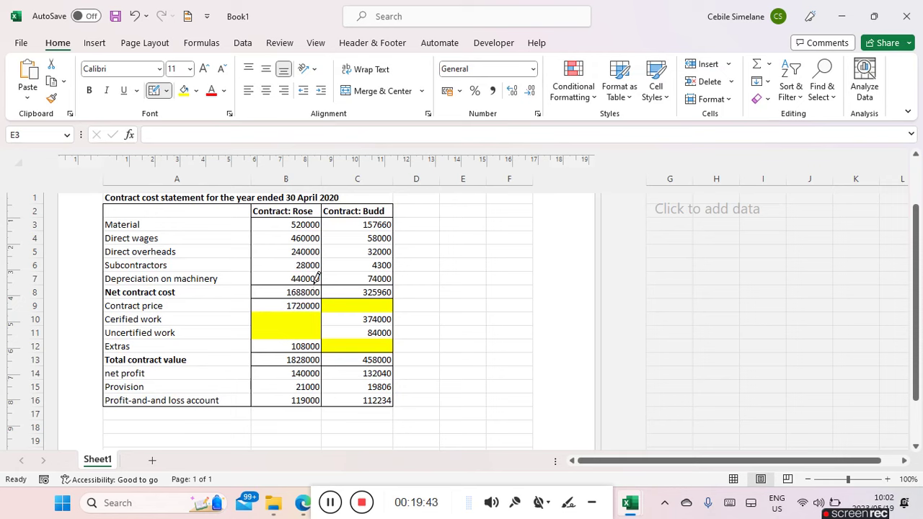
{"action": "left_click", "coordinate": [155, 91]}
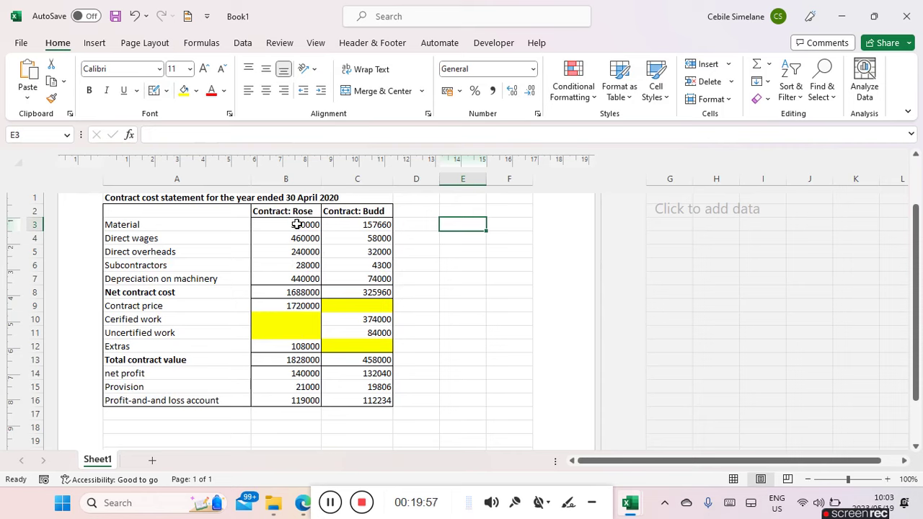
Step: Format the contract amounts in B3:C16 as Number with 0 decimal places
{"action": "left_click_drag", "start_coordinate": [292, 229], "coordinate": [379, 402]}
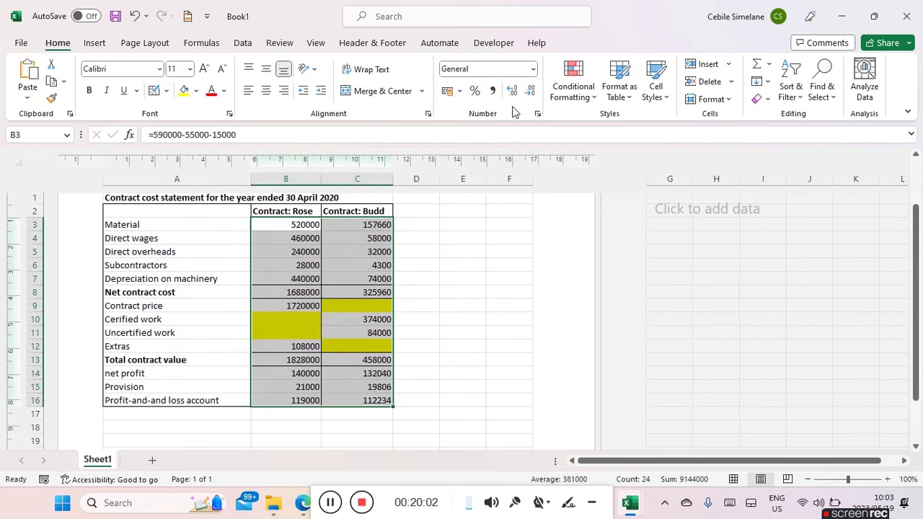
{"action": "left_click", "coordinate": [538, 115]}
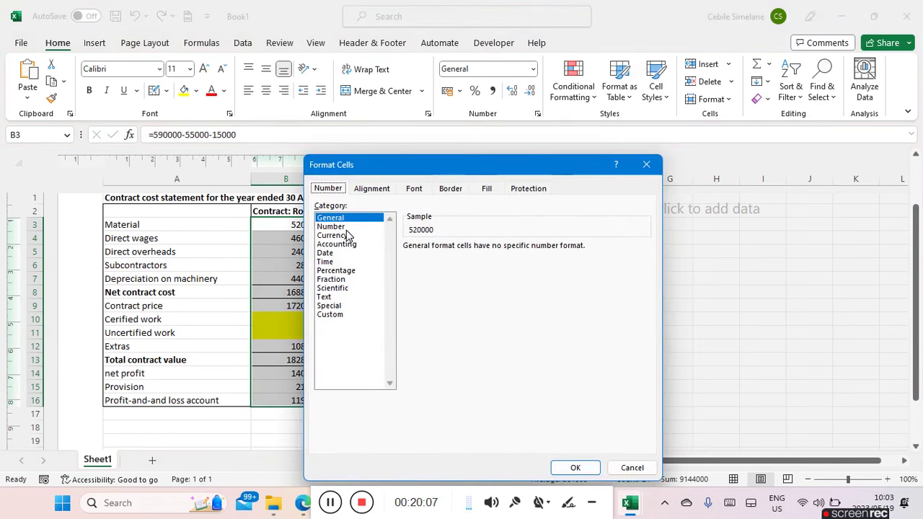
{"action": "left_click", "coordinate": [335, 227]}
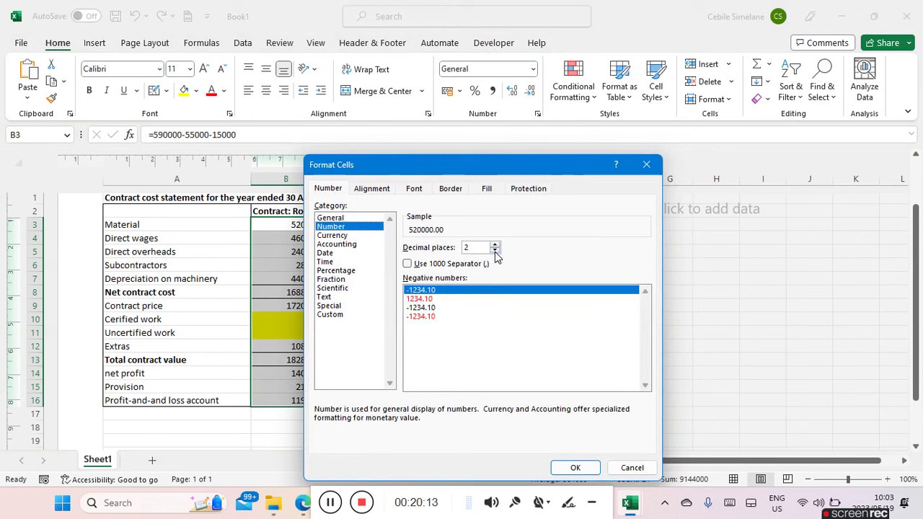
{"action": "left_click", "coordinate": [494, 251]}
{"action": "left_click", "coordinate": [495, 251]}
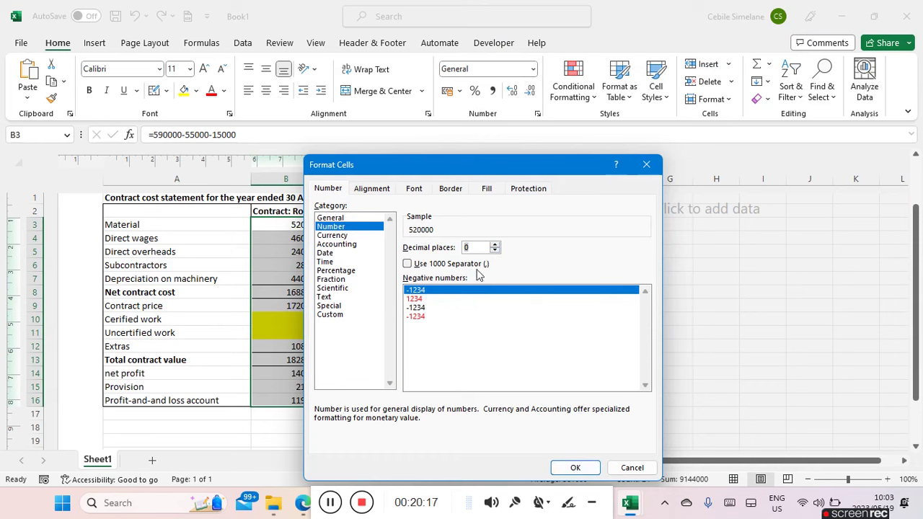
{"action": "left_click", "coordinate": [577, 467]}
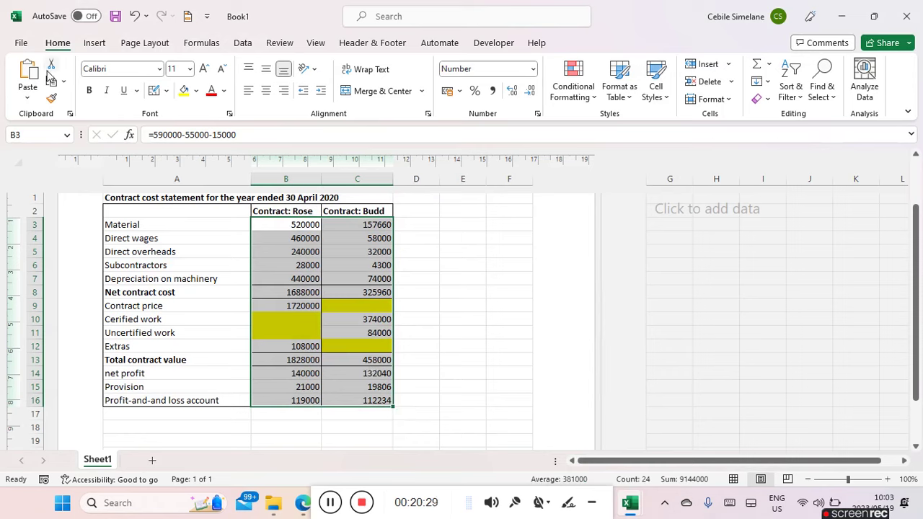
Step: Save the workbook as CONTRACTS in the Documents folder
{"action": "left_click", "coordinate": [21, 43]}
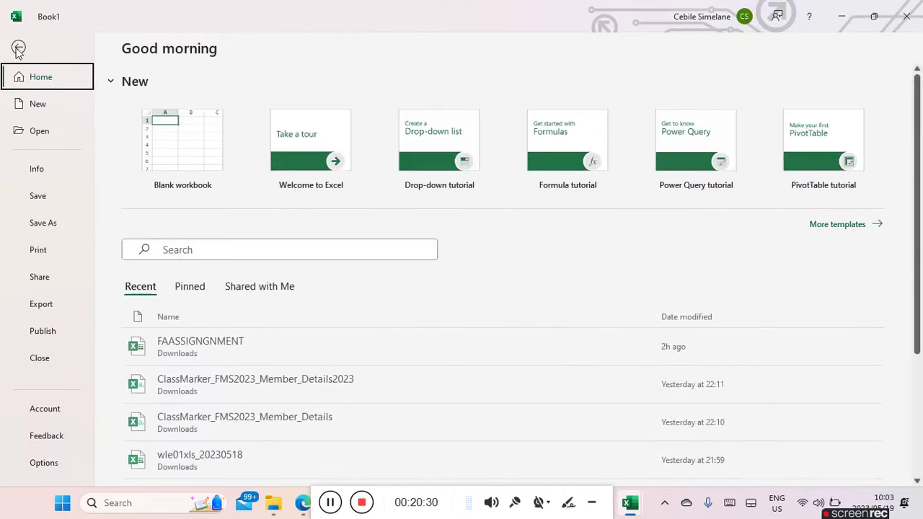
{"action": "left_click", "coordinate": [48, 228]}
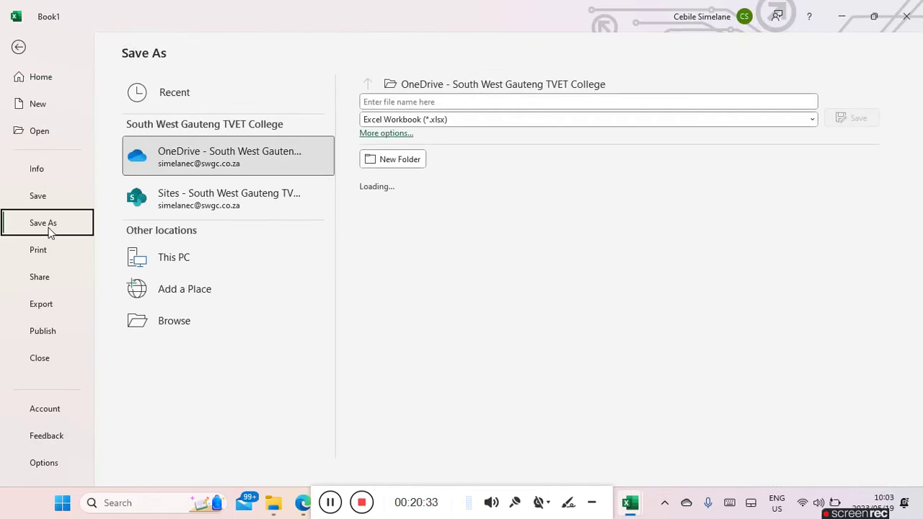
{"action": "left_click", "coordinate": [173, 323]}
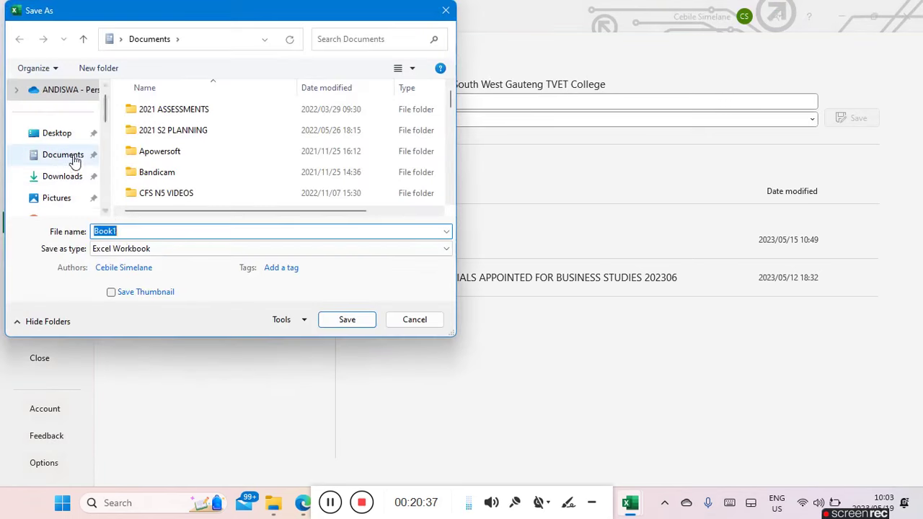
{"action": "left_click", "coordinate": [65, 156]}
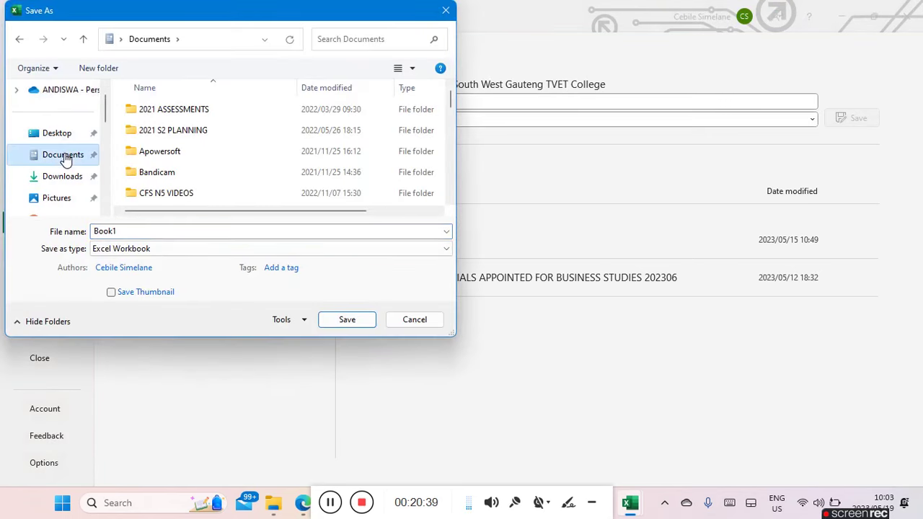
{"action": "left_click", "coordinate": [141, 231]}
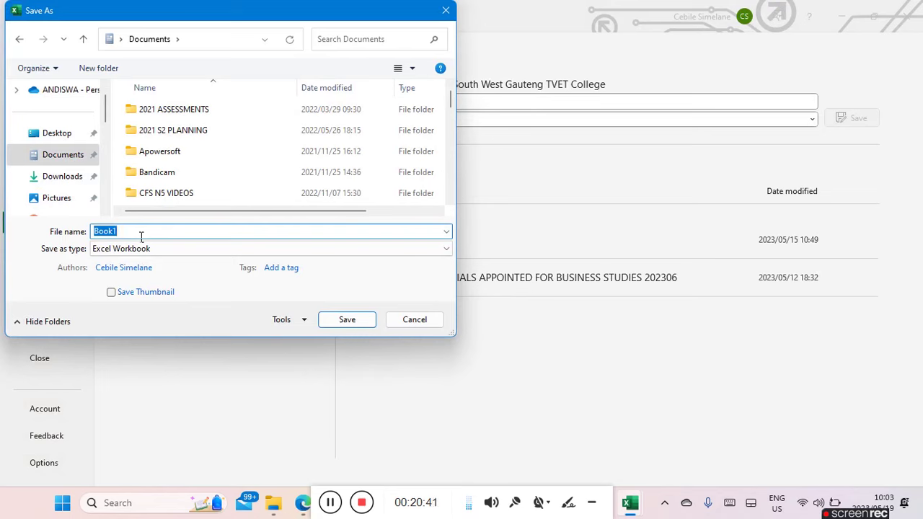
{"action": "type", "text": "CONTRACTS"}
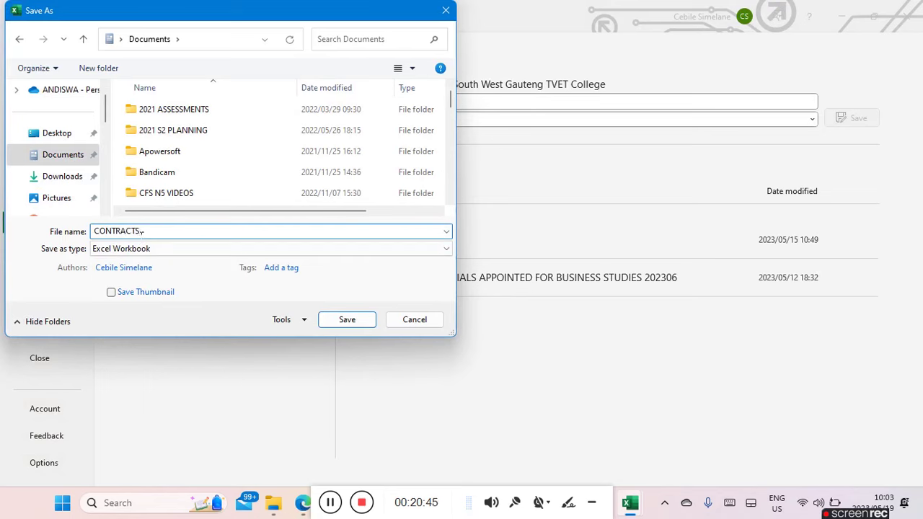
{"action": "left_click", "coordinate": [349, 322]}
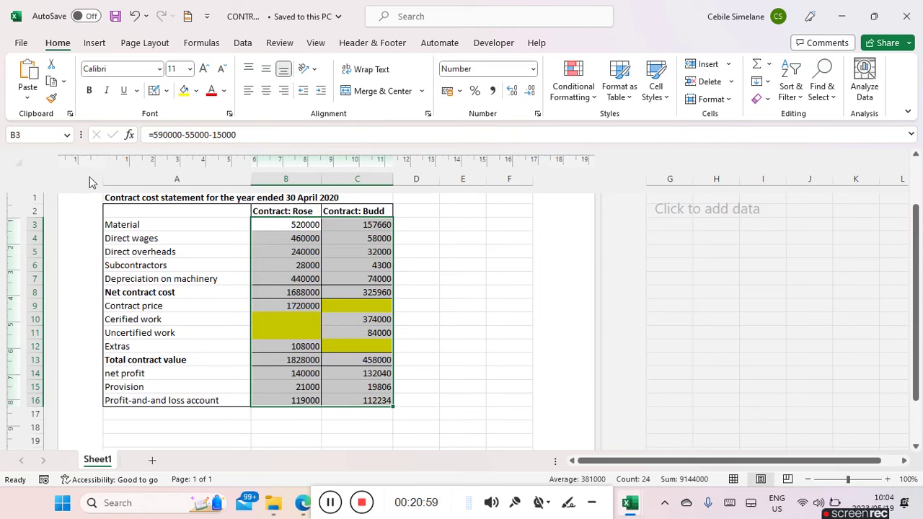
Step: Check the print preview of the contract cost statement and return to the worksheet
{"action": "left_click", "coordinate": [21, 45]}
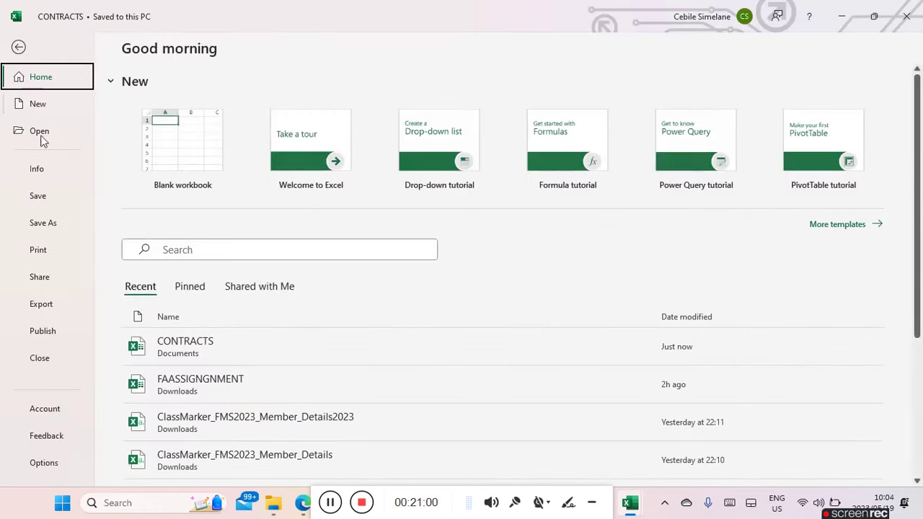
{"action": "left_click", "coordinate": [46, 252]}
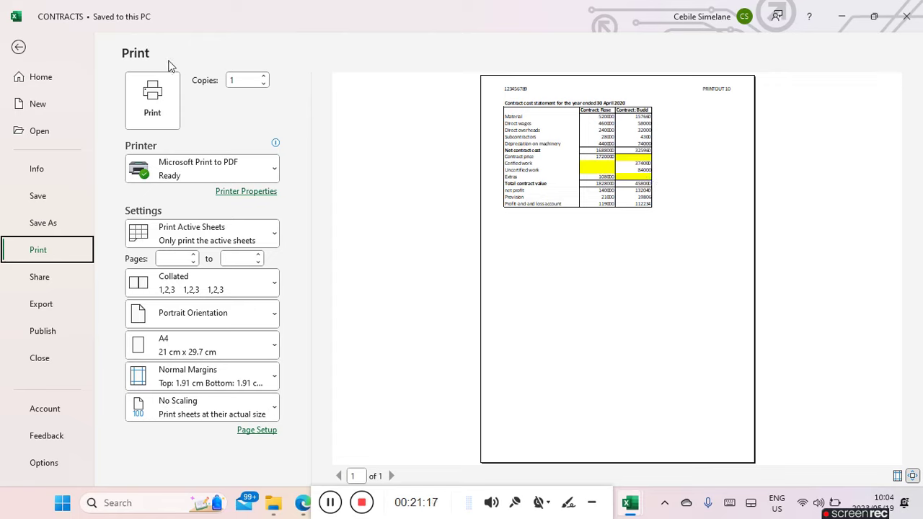
{"action": "left_click", "coordinate": [19, 48]}
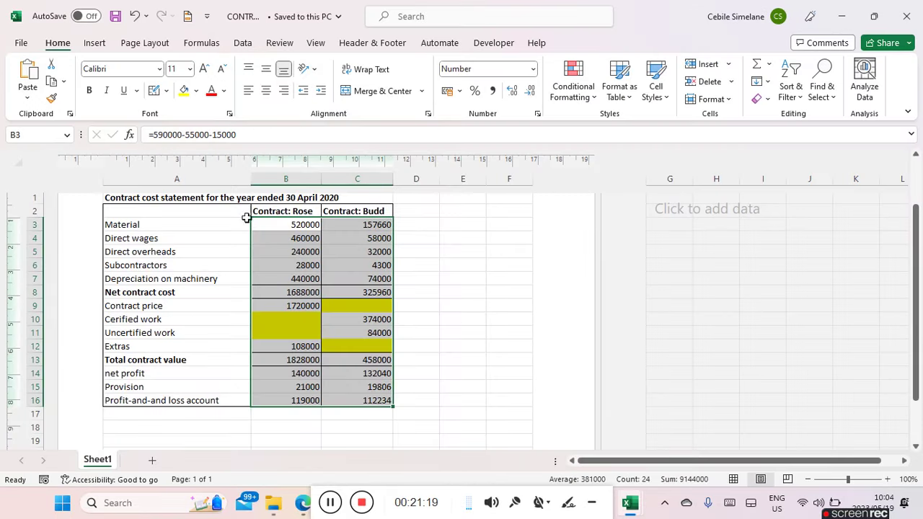